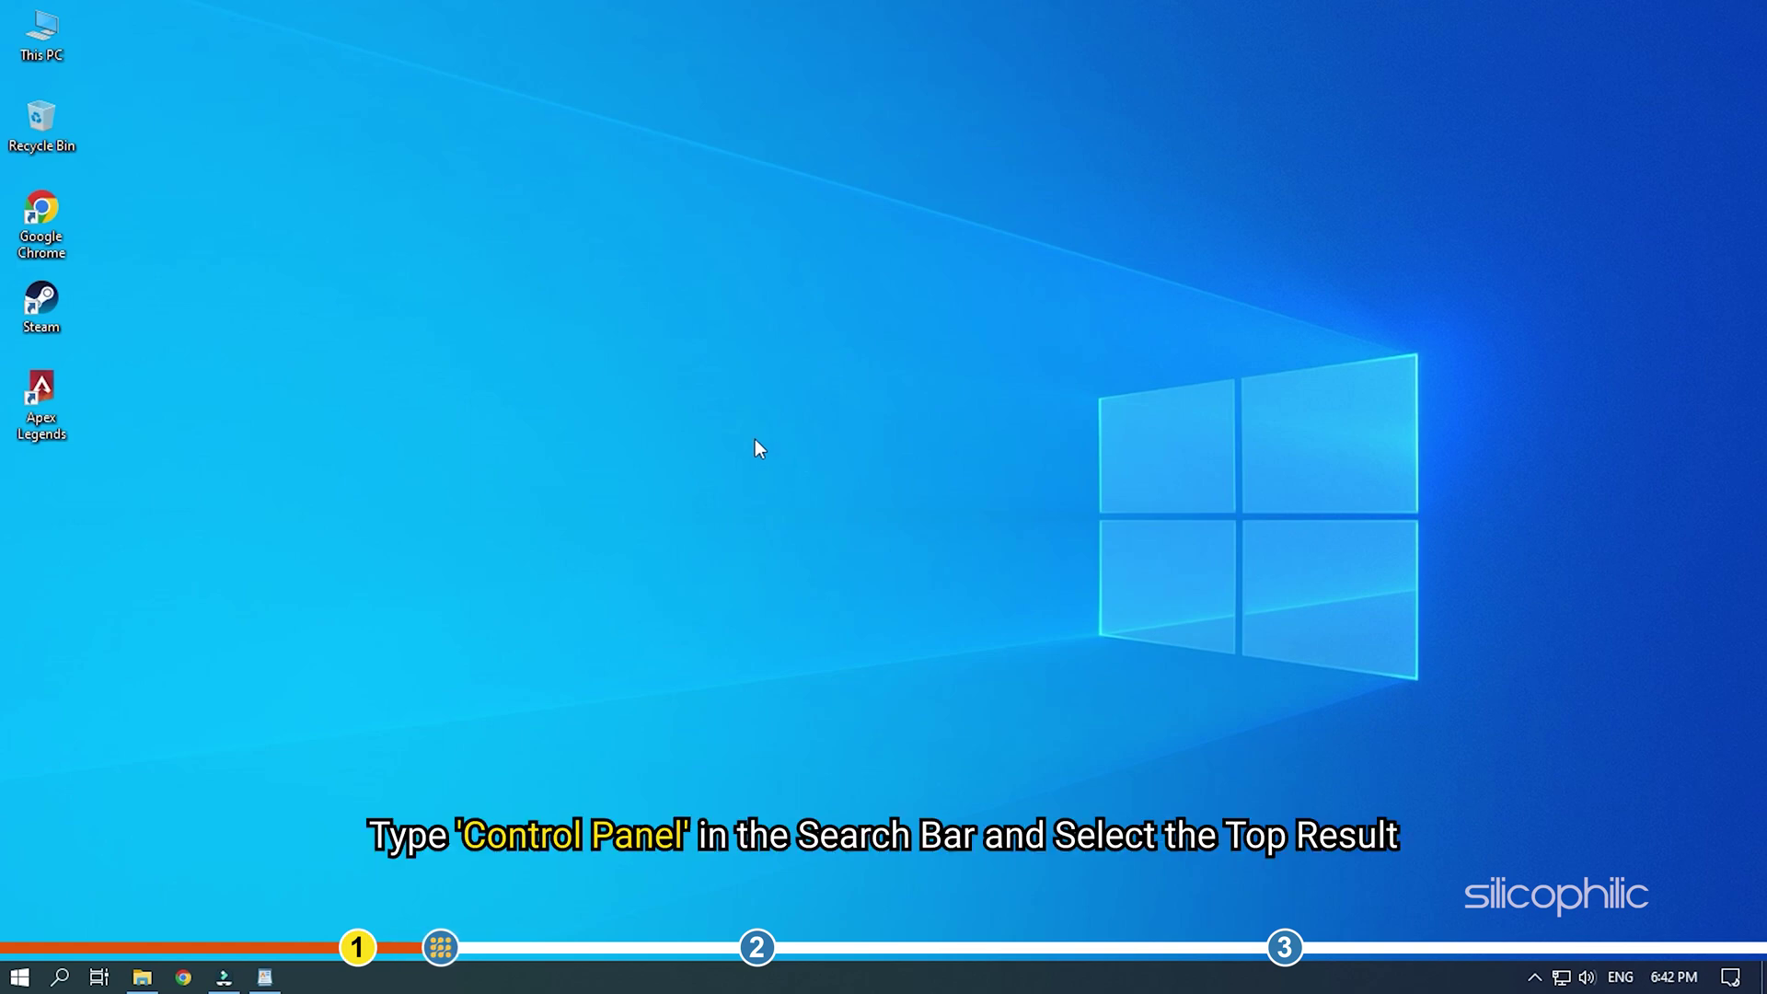
Step: Search 'control panel', open it, and view All Control Panel Items as Large icons
{"action": "left_click", "coordinate": [59, 977]}
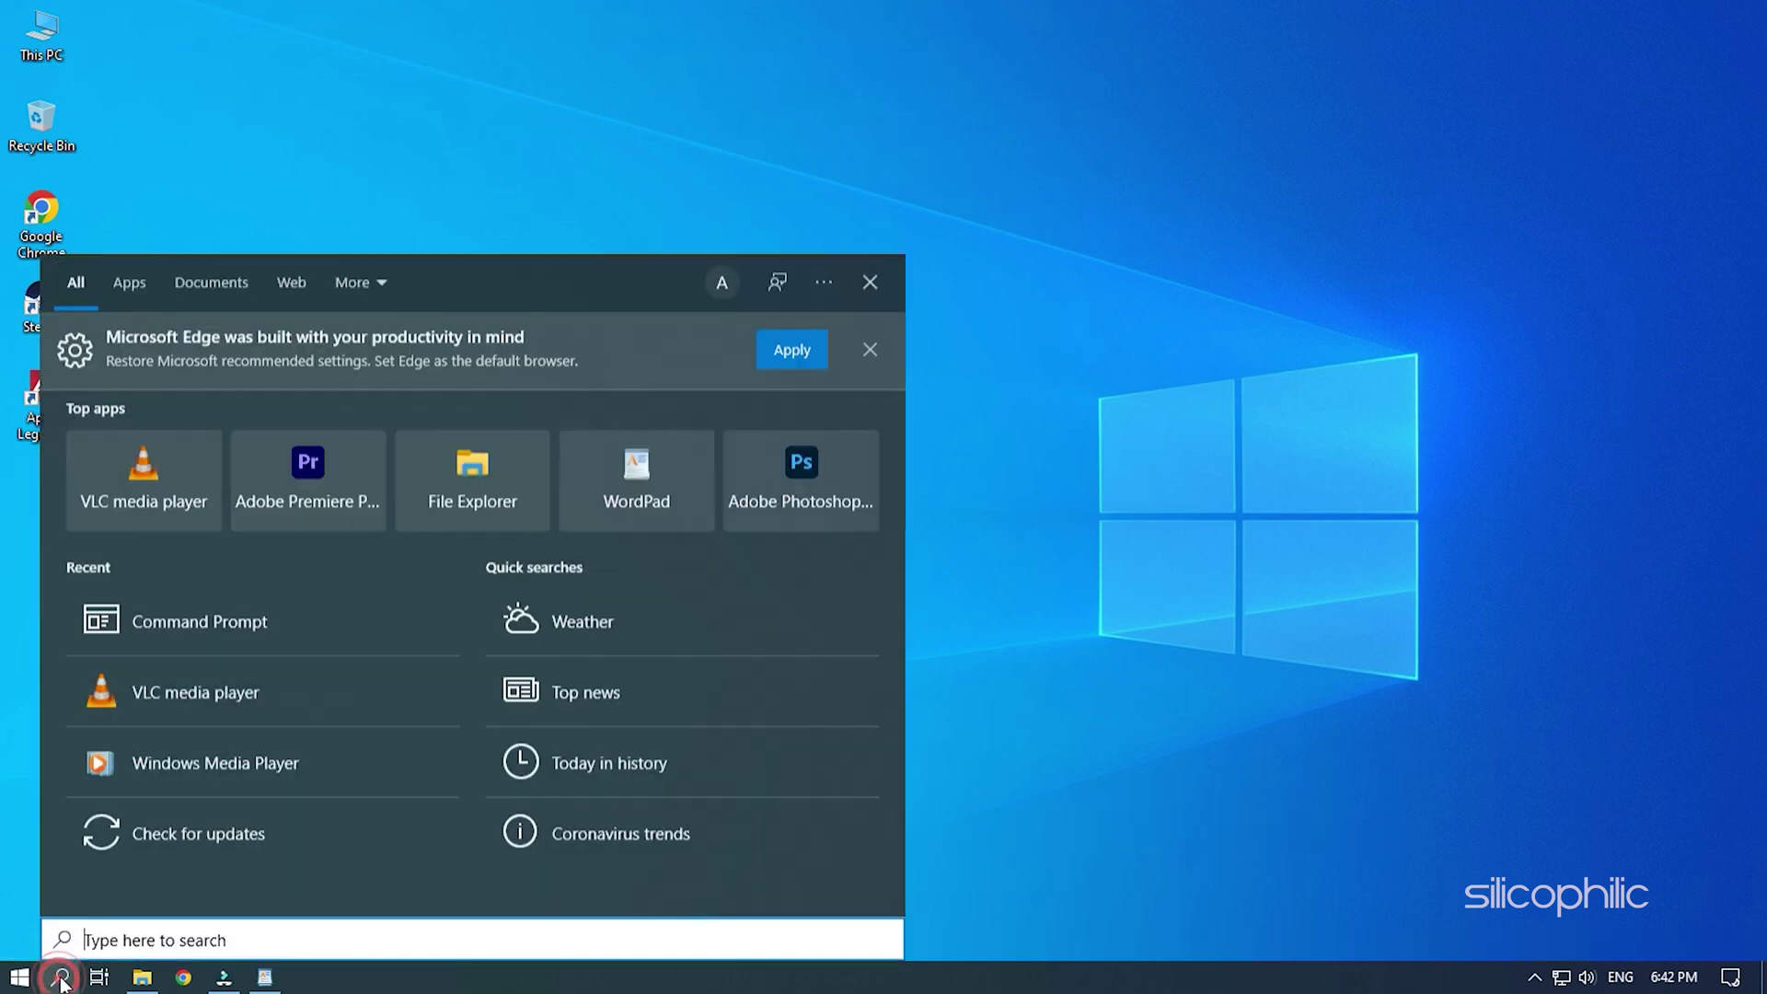
{"action": "type", "text": "contr"}
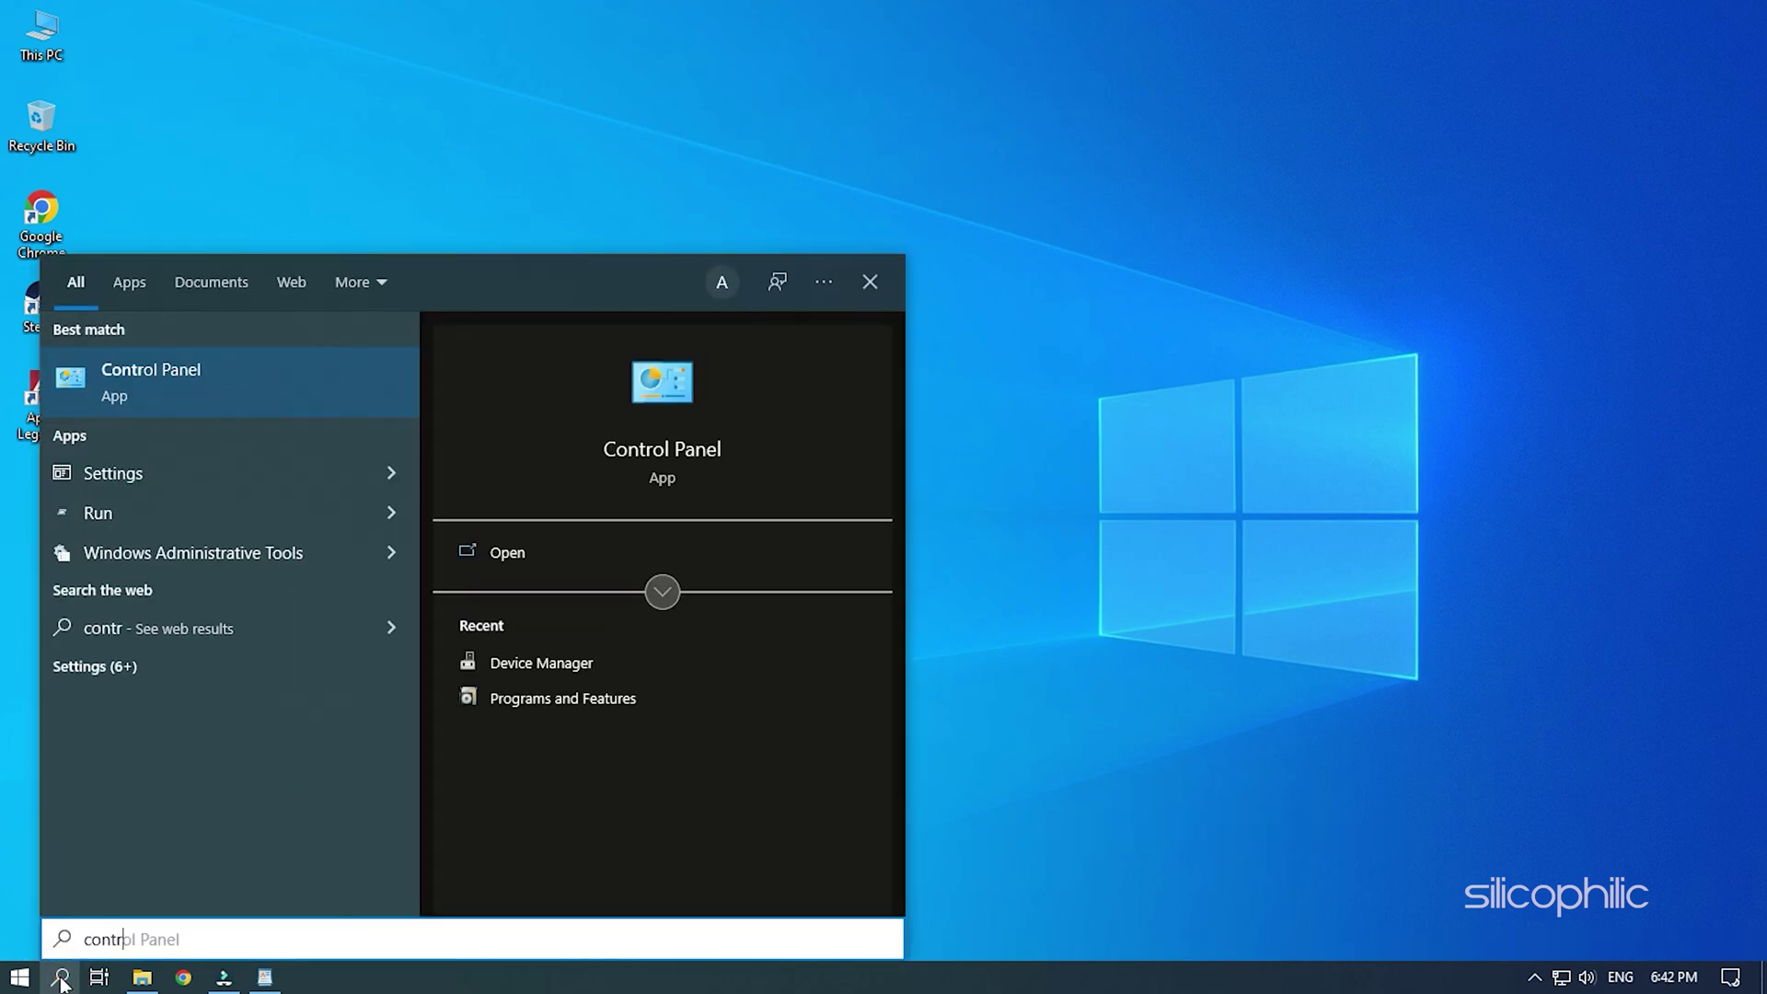
{"action": "type", "text": "ol pa"}
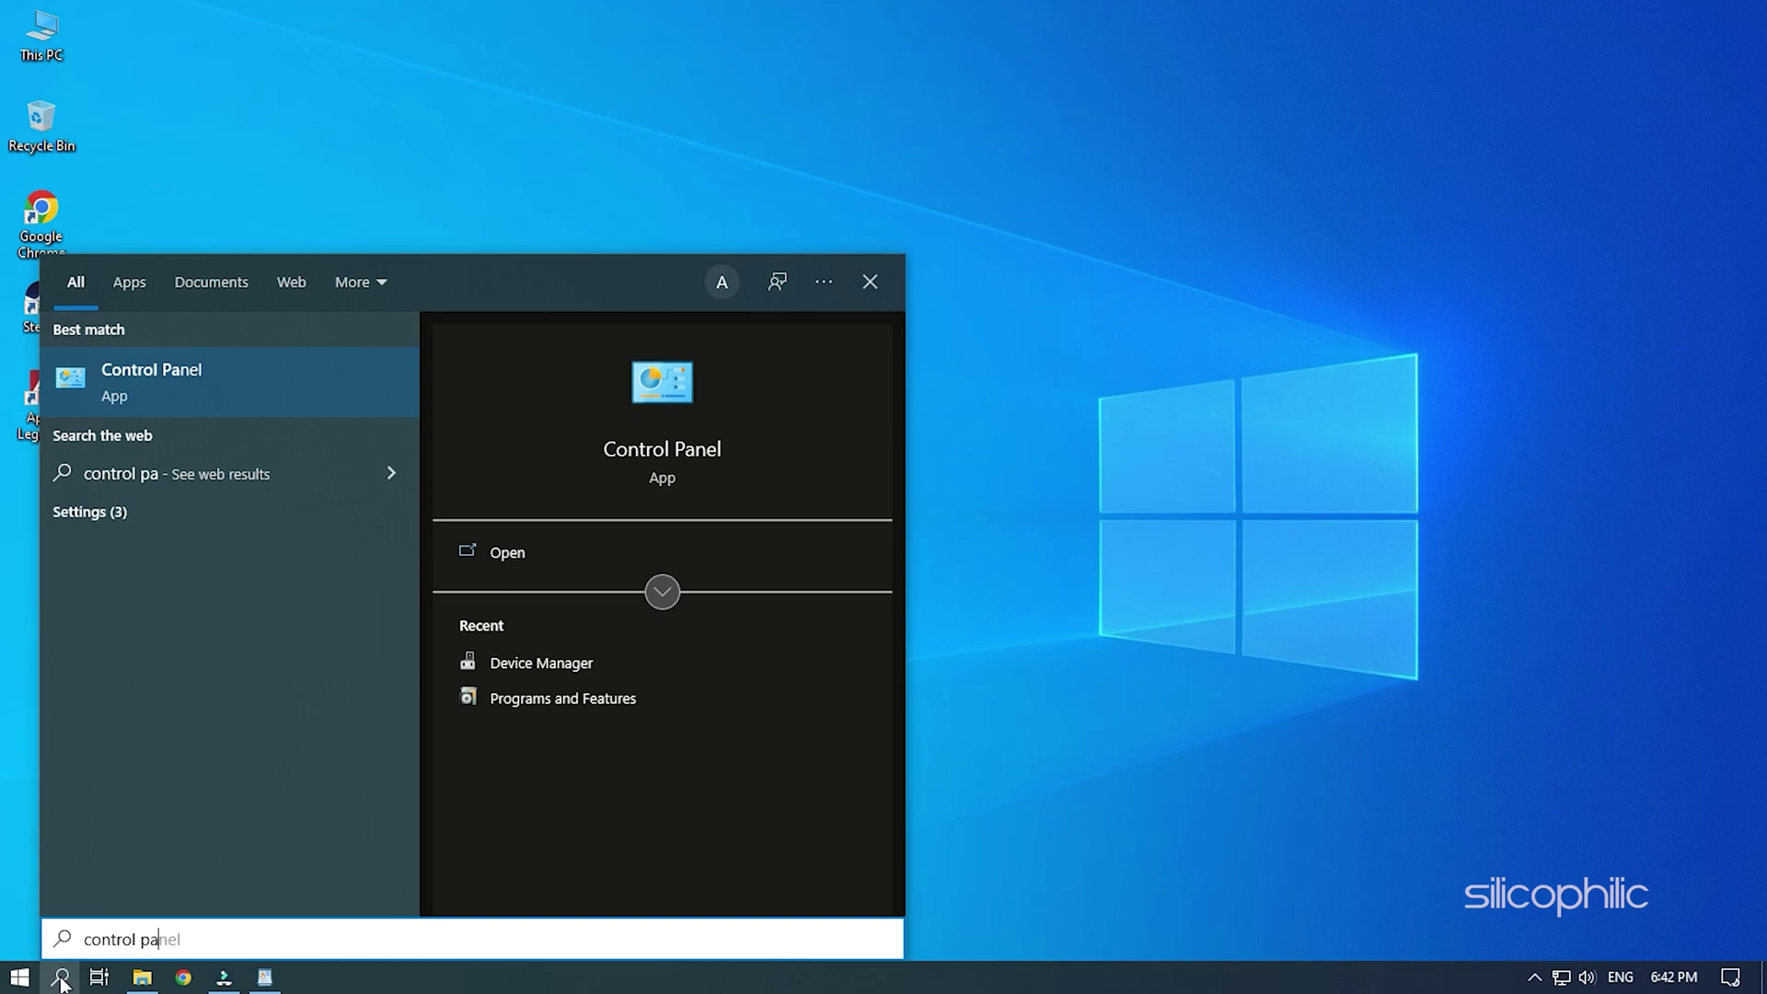
{"action": "type", "text": "nel"}
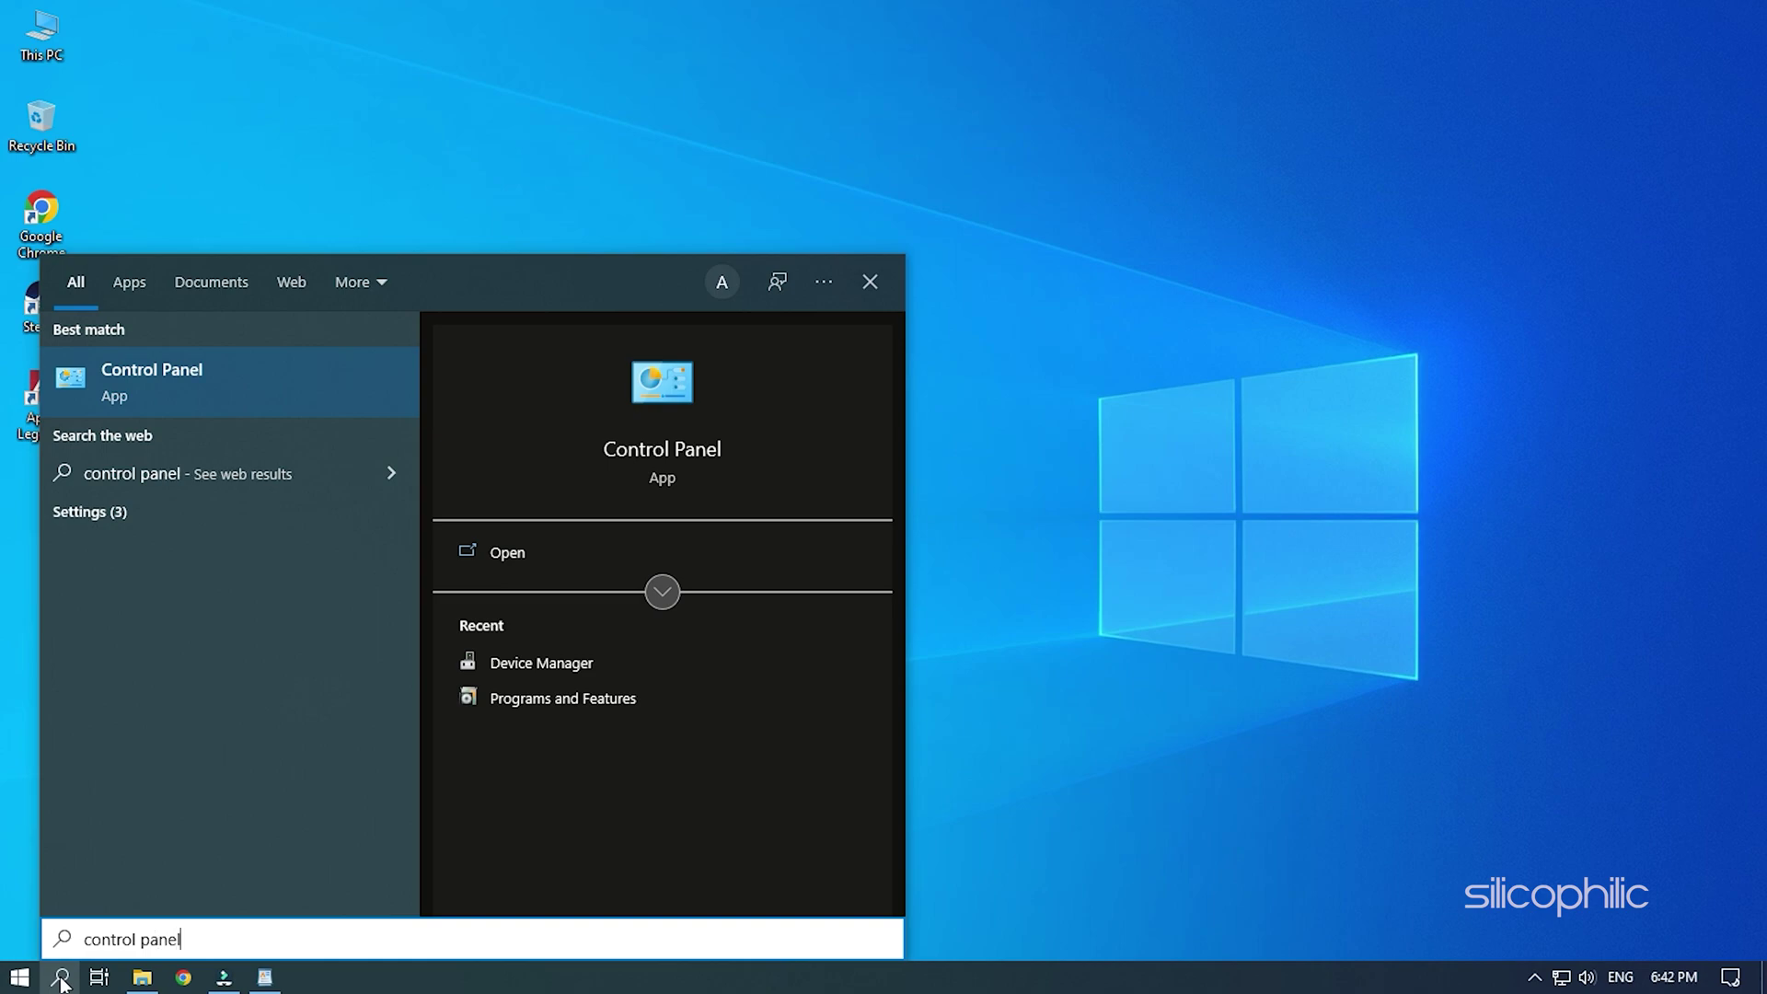
{"action": "left_click", "coordinate": [218, 376]}
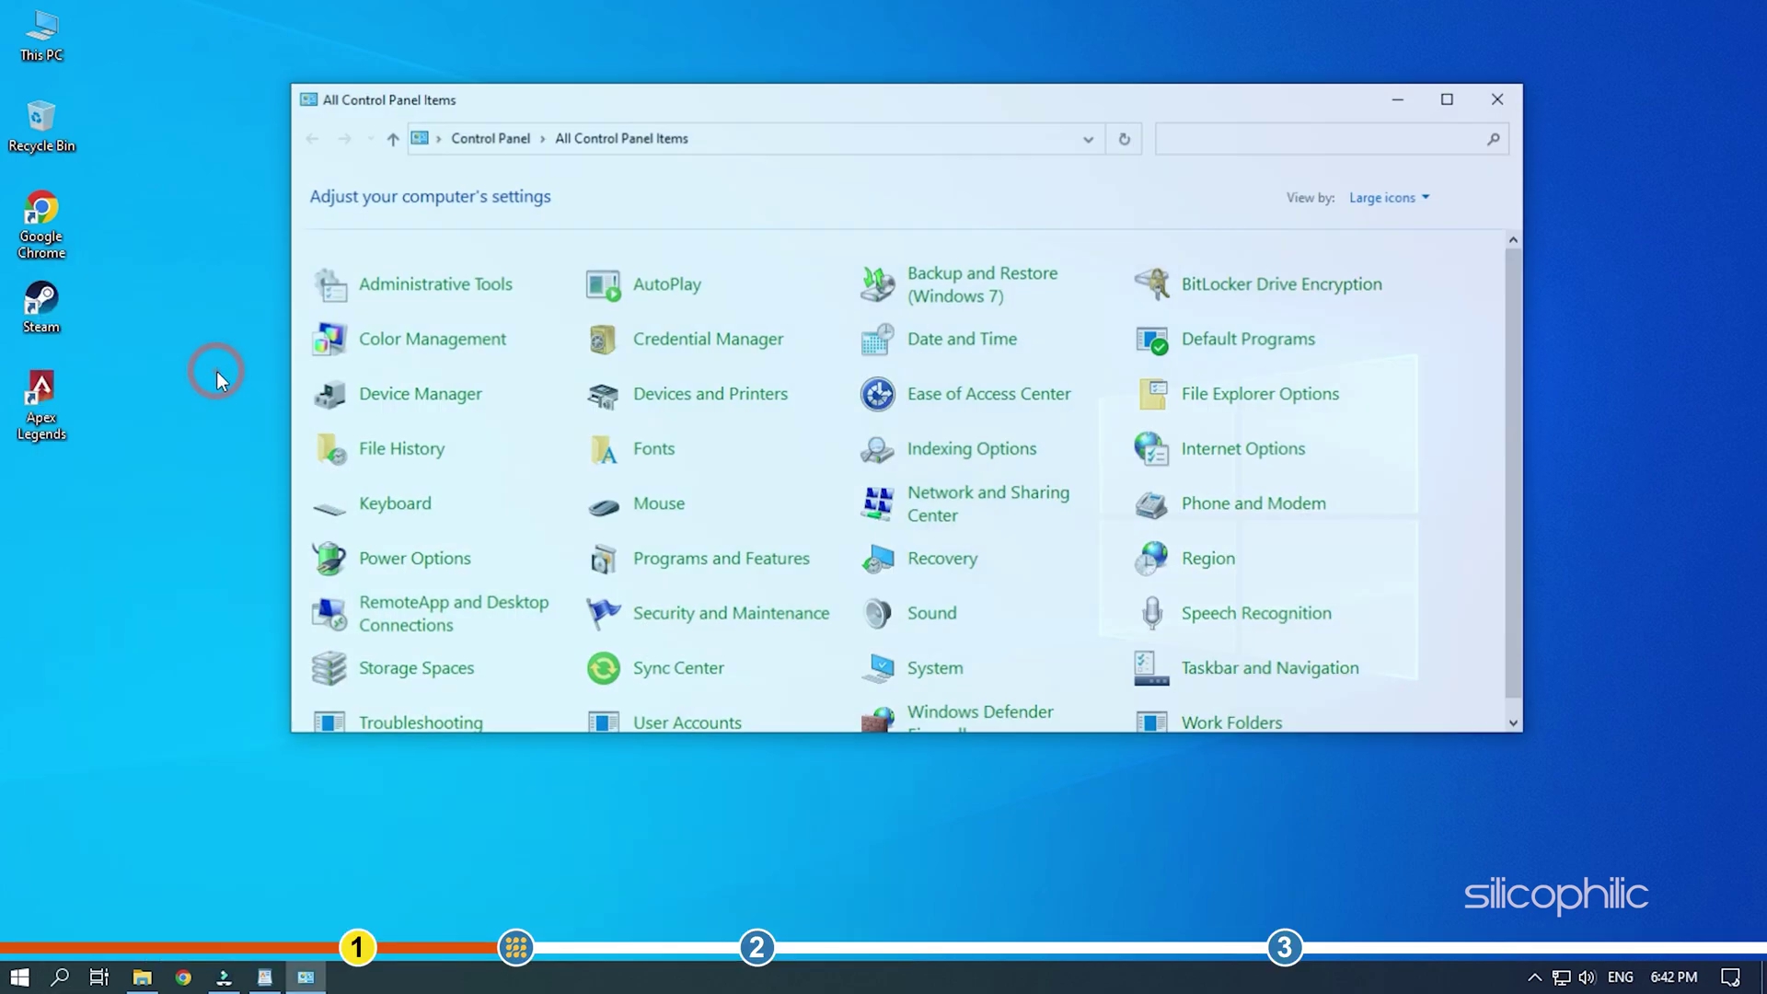
{"action": "left_click_drag", "start_coordinate": [887, 103], "coordinate": [904, 102]}
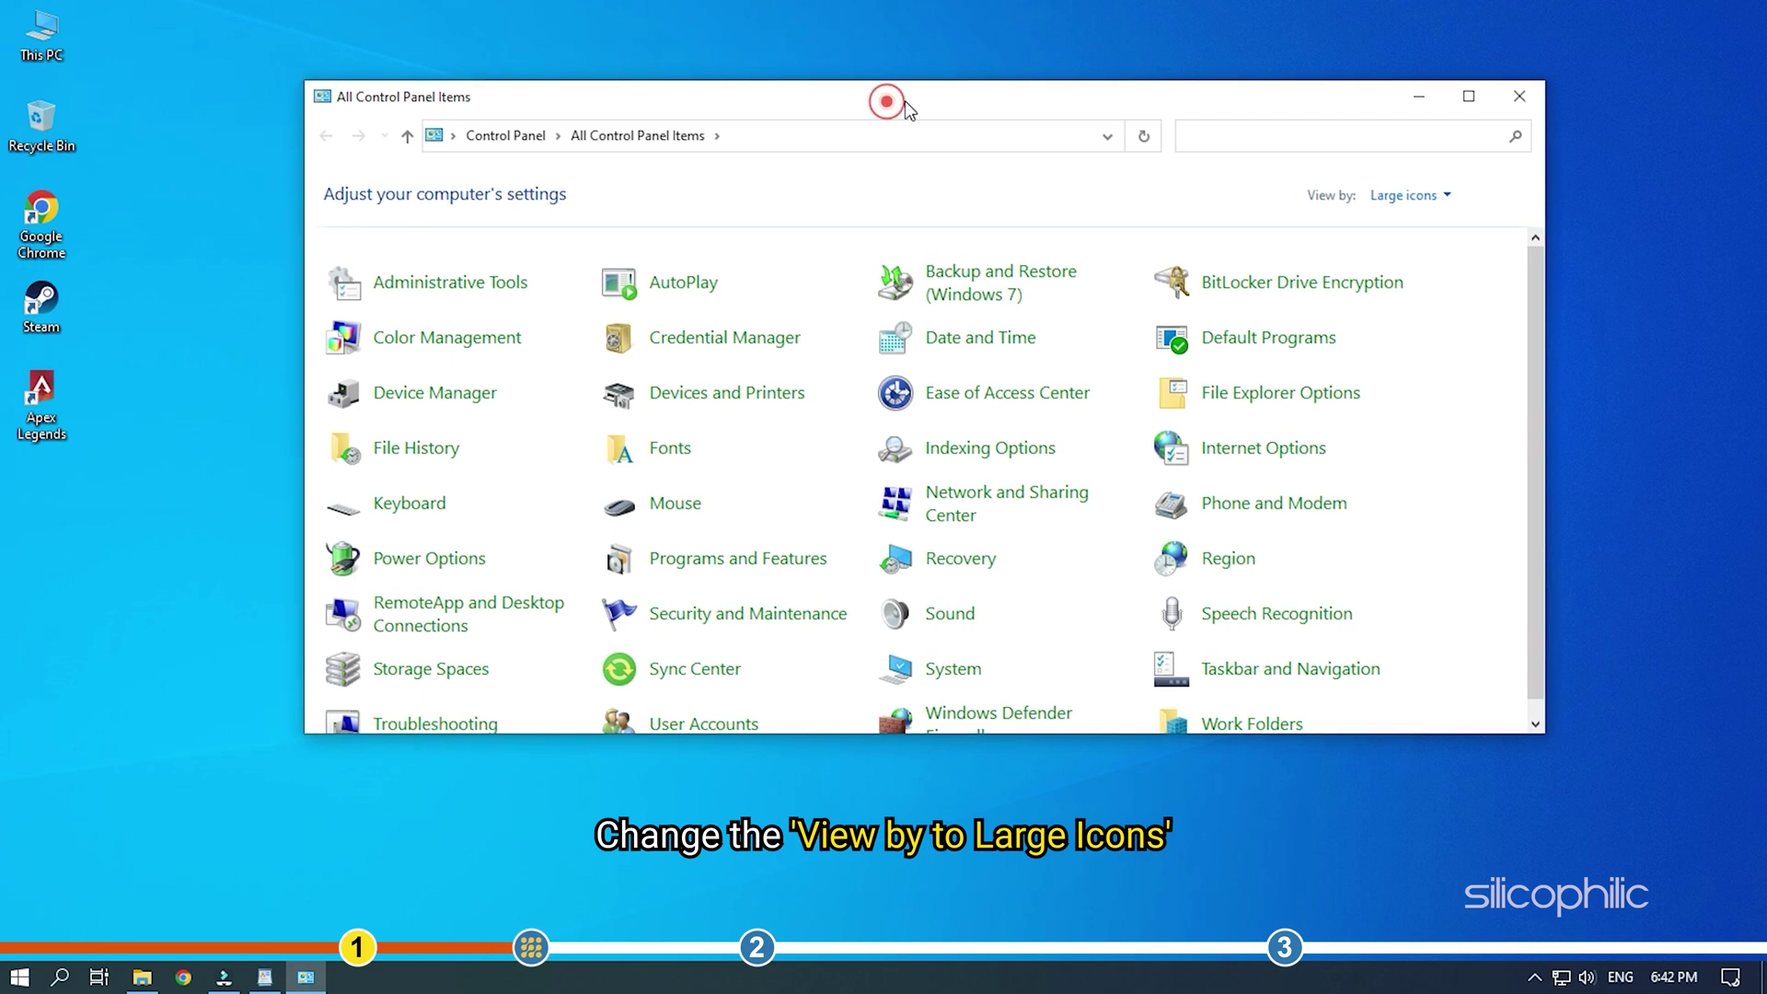
{"action": "left_click", "coordinate": [1447, 197]}
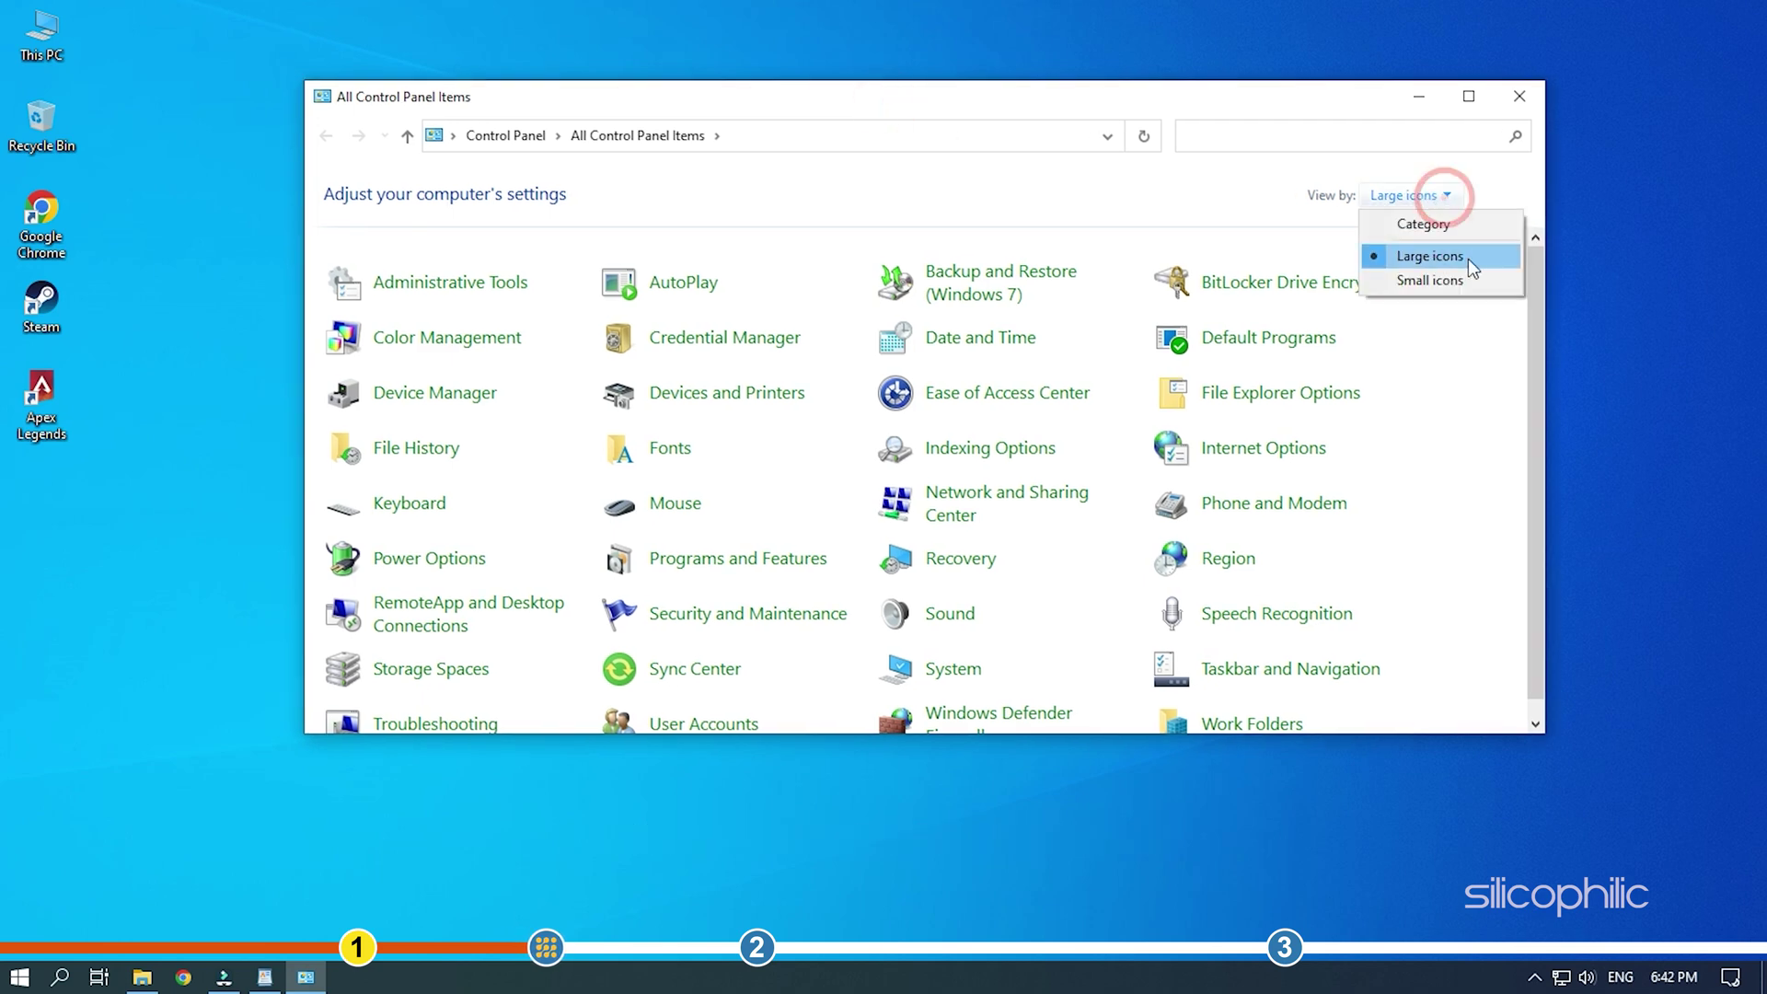
{"action": "left_click", "coordinate": [1469, 260]}
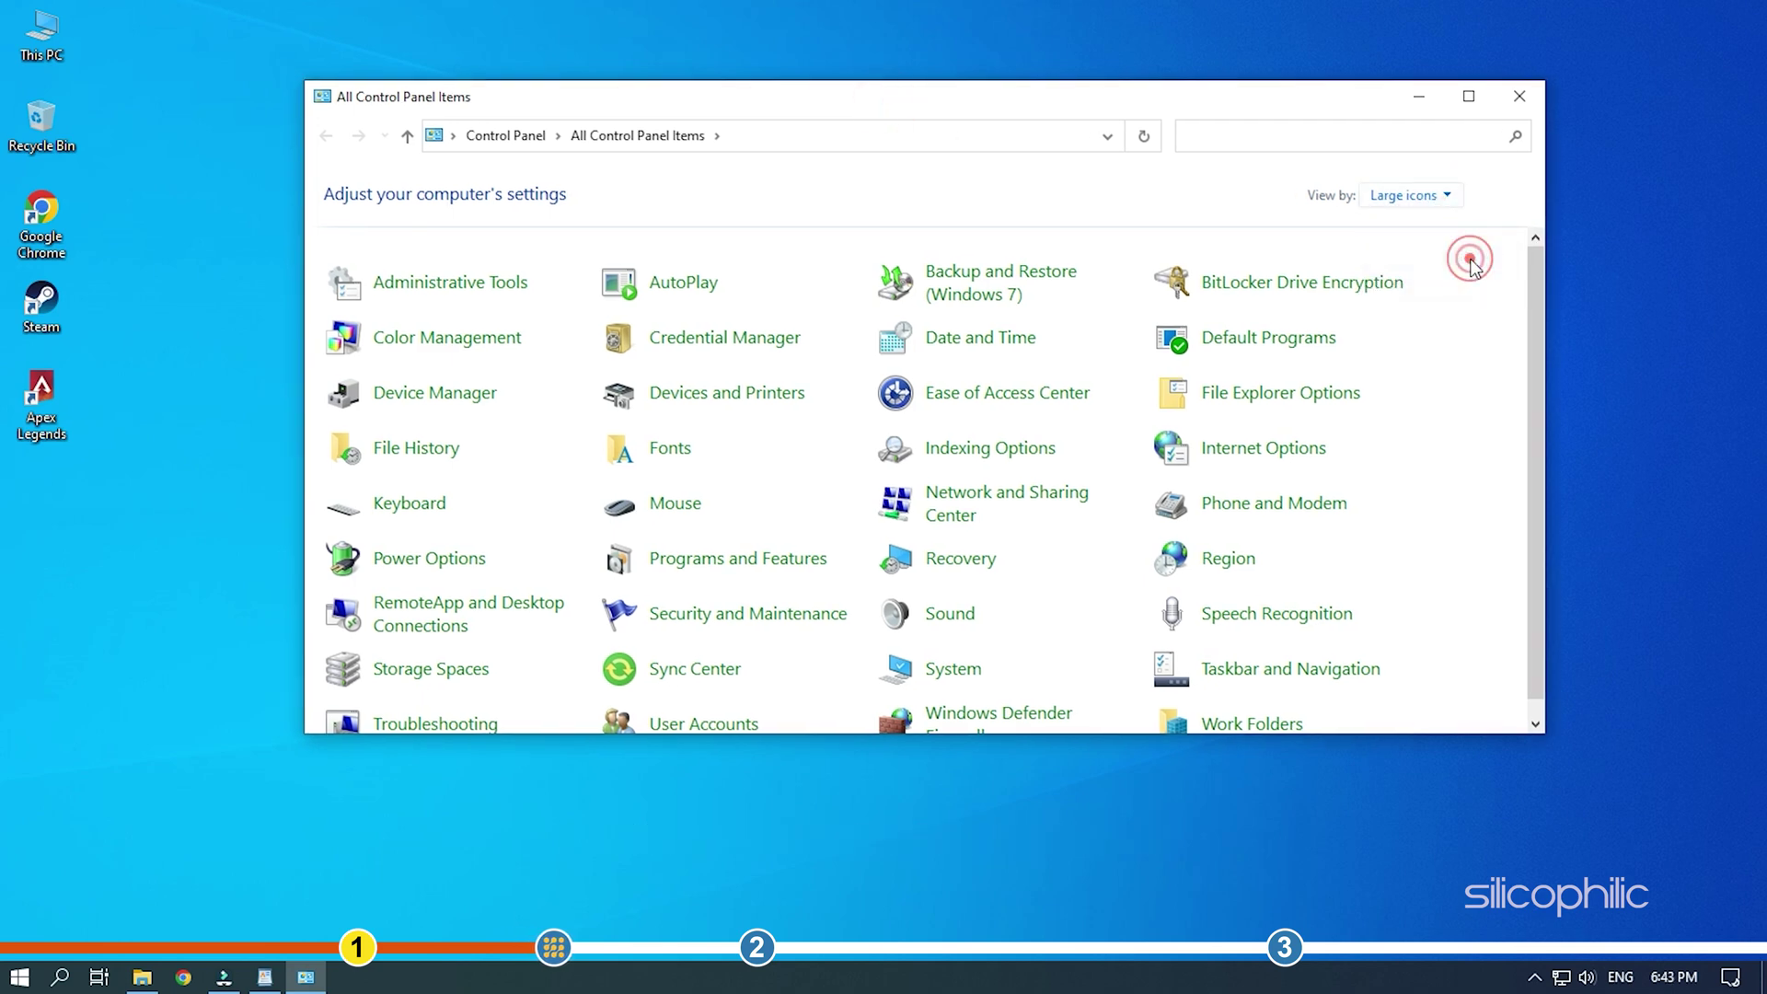
Step: In Sound's Recording list, set the Boult Curve headset as default and confirm with OK
{"action": "left_click", "coordinate": [929, 626]}
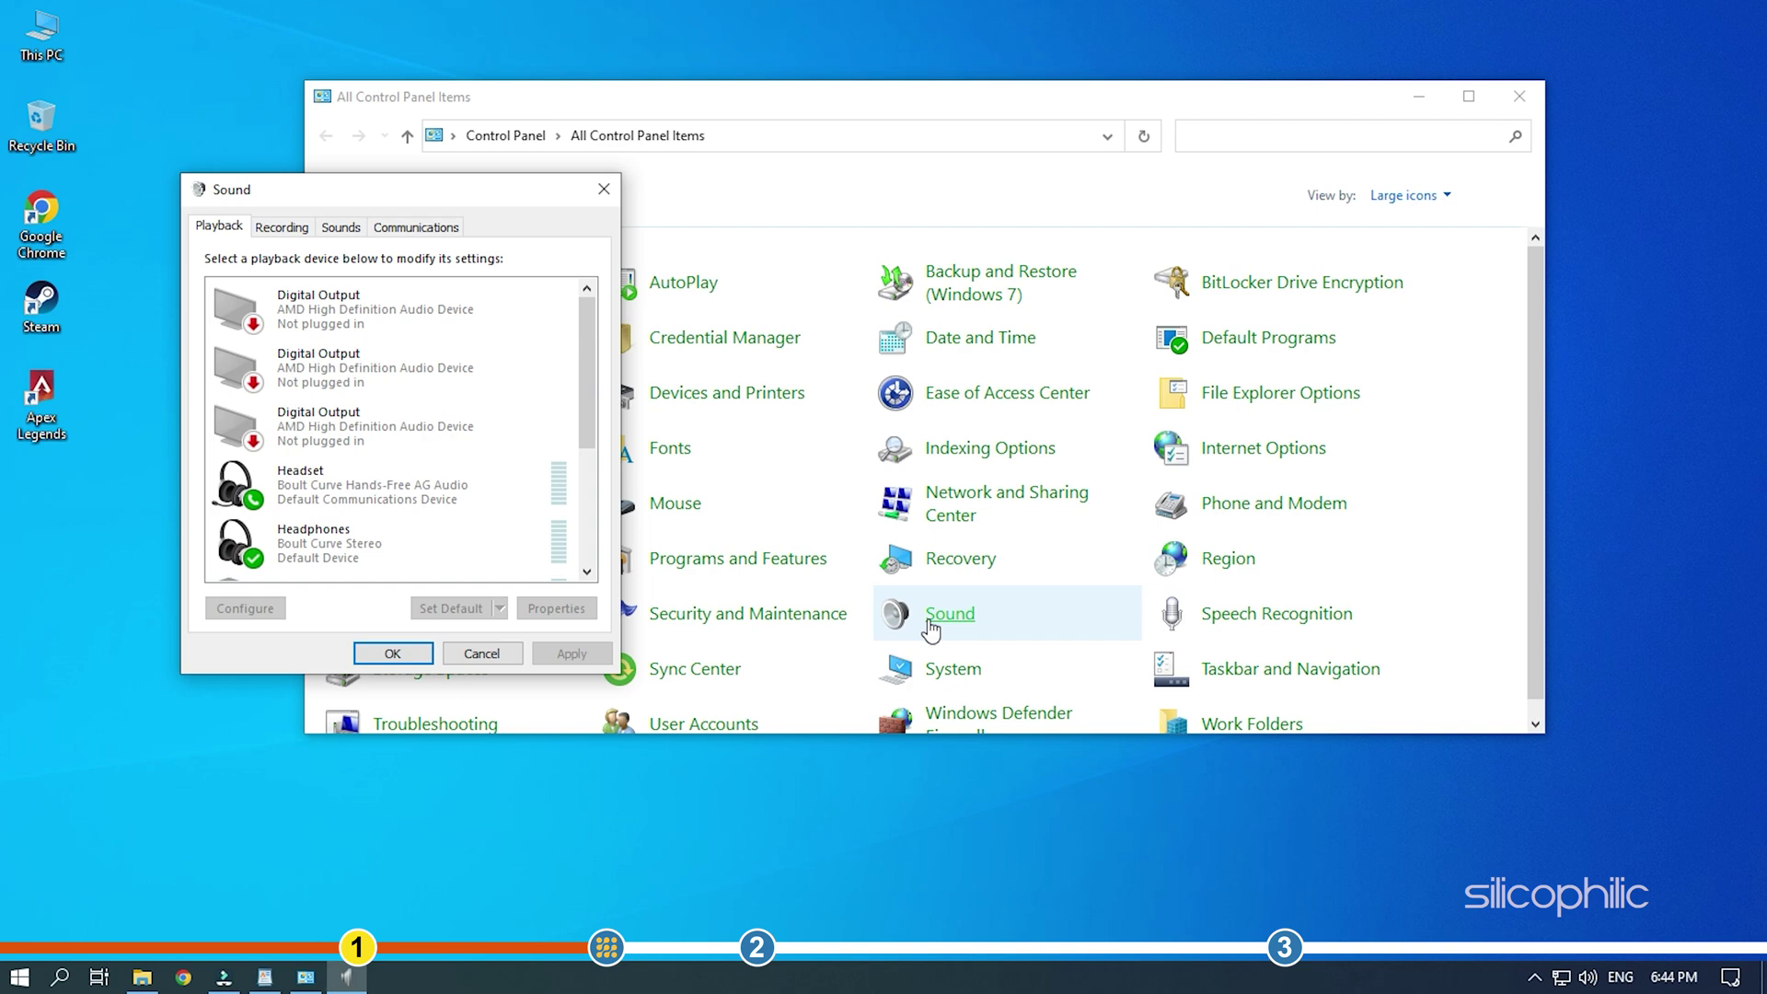
{"action": "mouse_move", "coordinate": [432, 184]}
{"action": "left_mouse_down"}
{"action": "mouse_move", "coordinate": [996, 154]}
{"action": "mouse_move", "coordinate": [1047, 108]}
{"action": "left_mouse_up"}
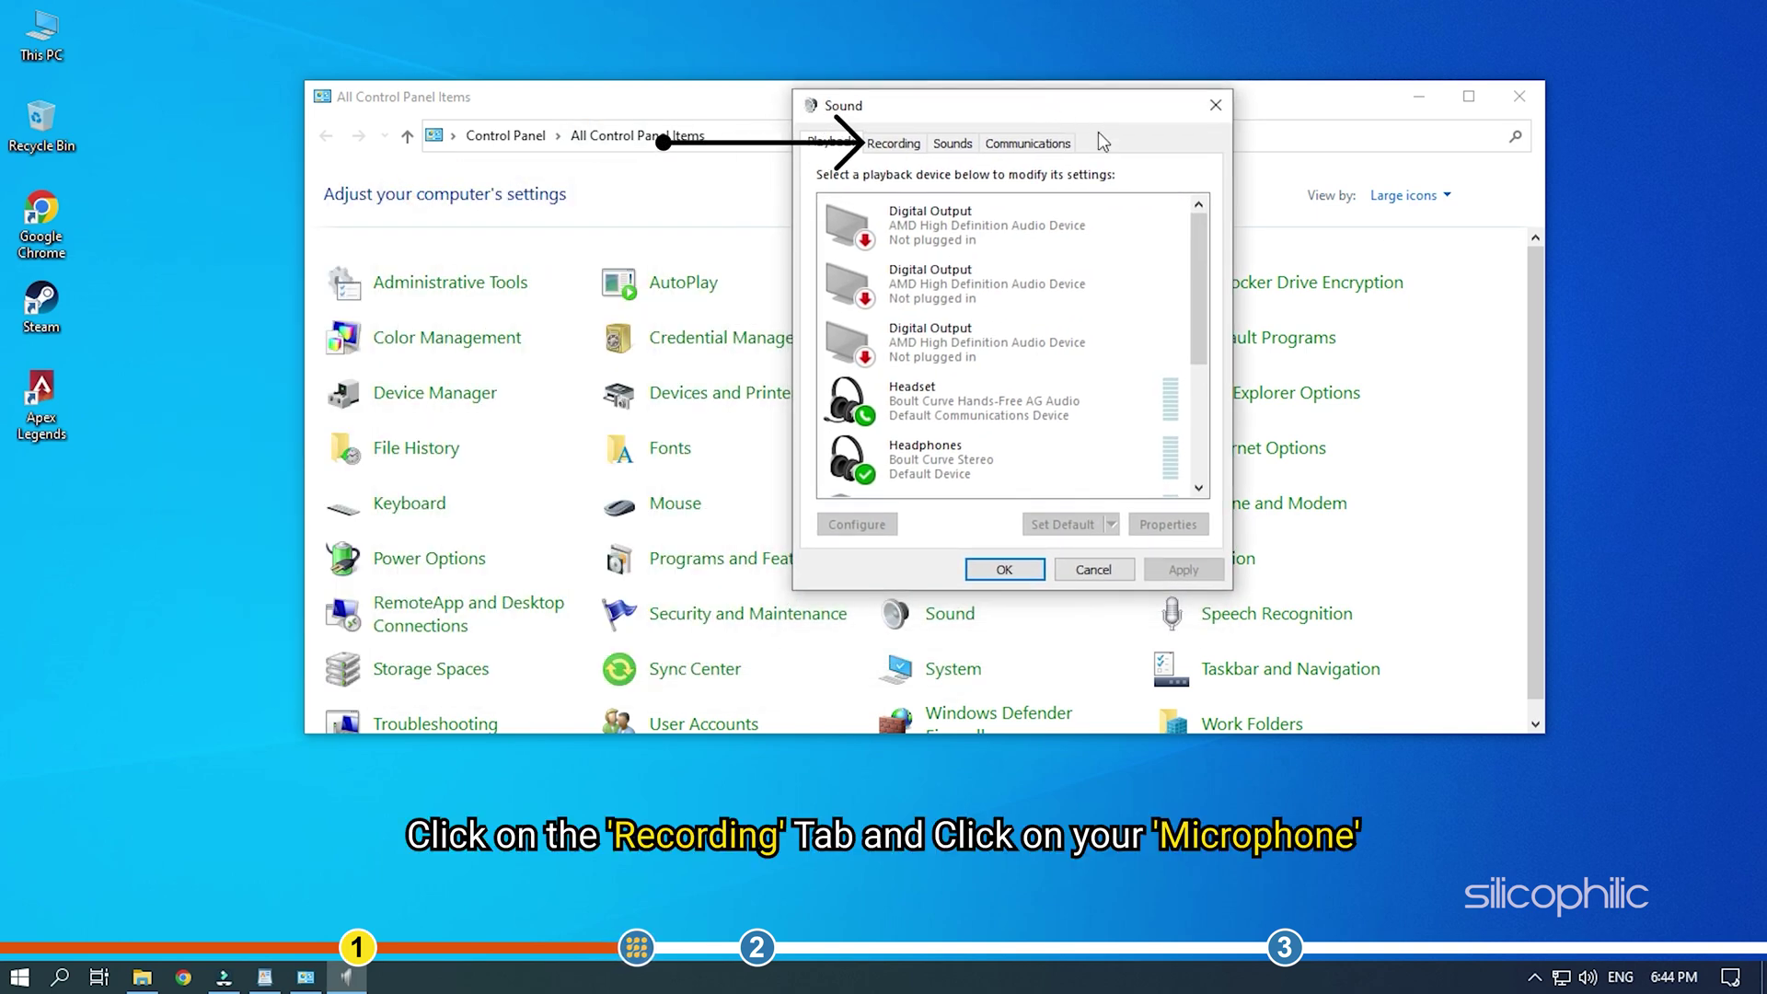
{"action": "left_click", "coordinate": [896, 146]}
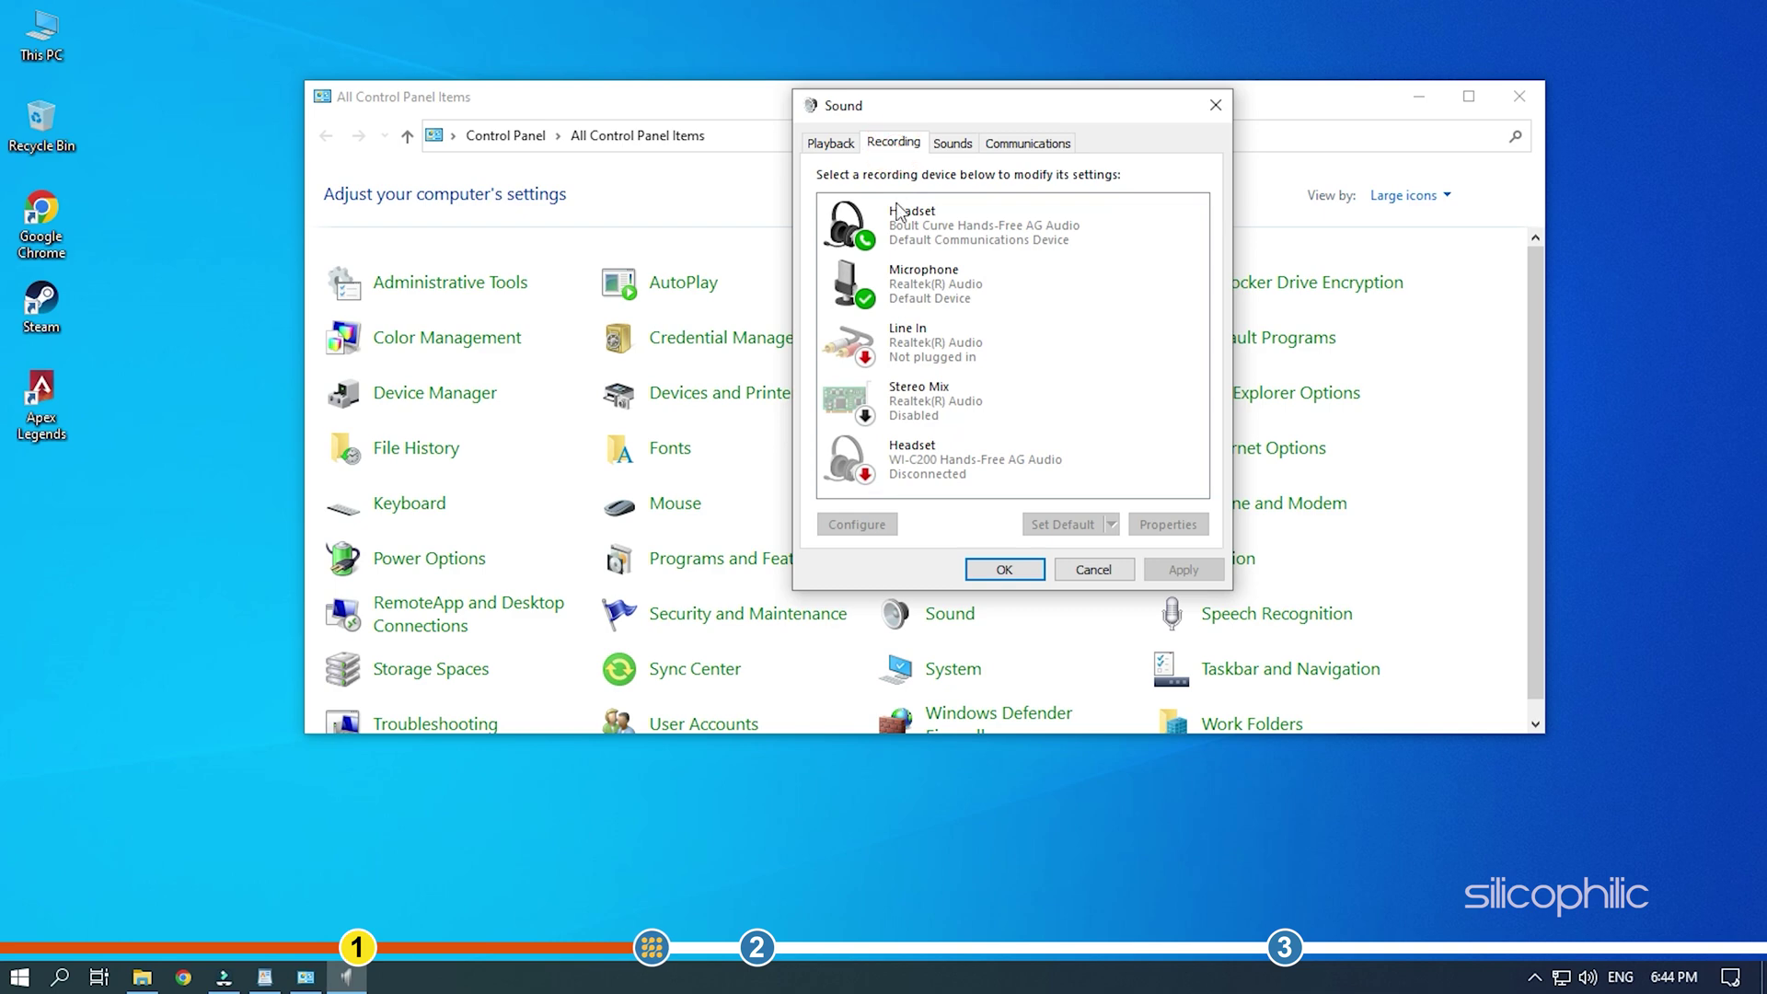
{"action": "left_click", "coordinate": [960, 223]}
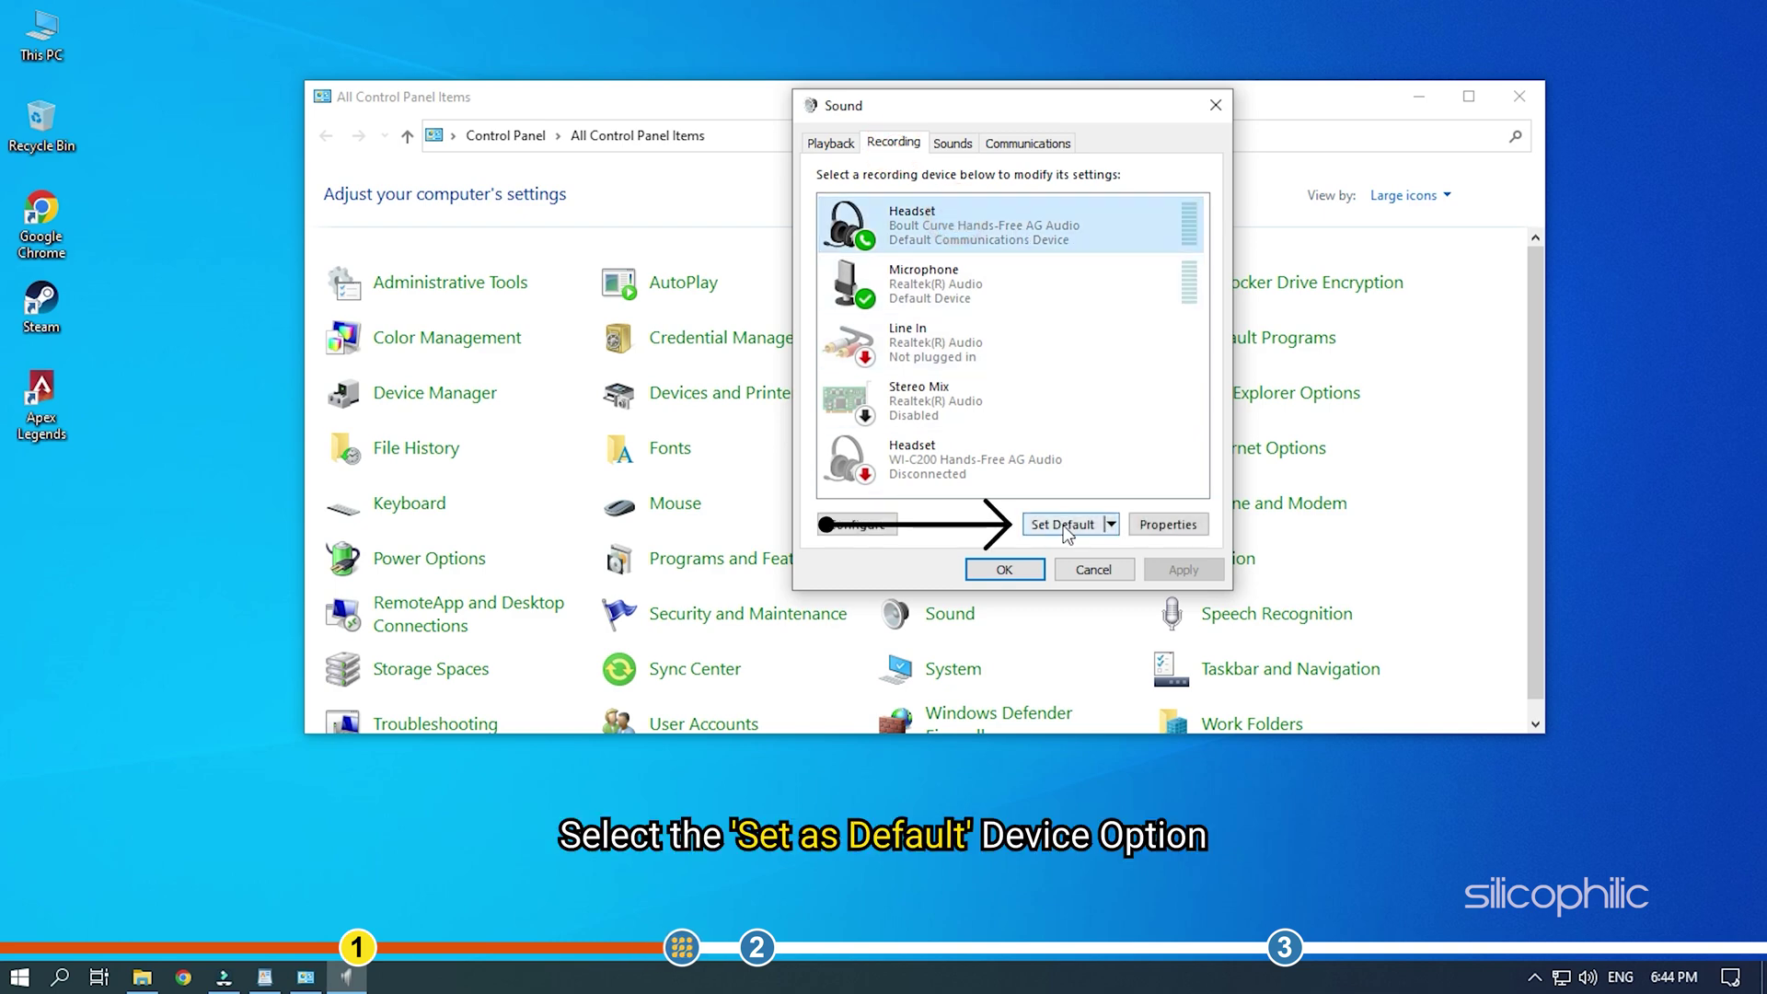
{"action": "left_click", "coordinate": [1063, 525]}
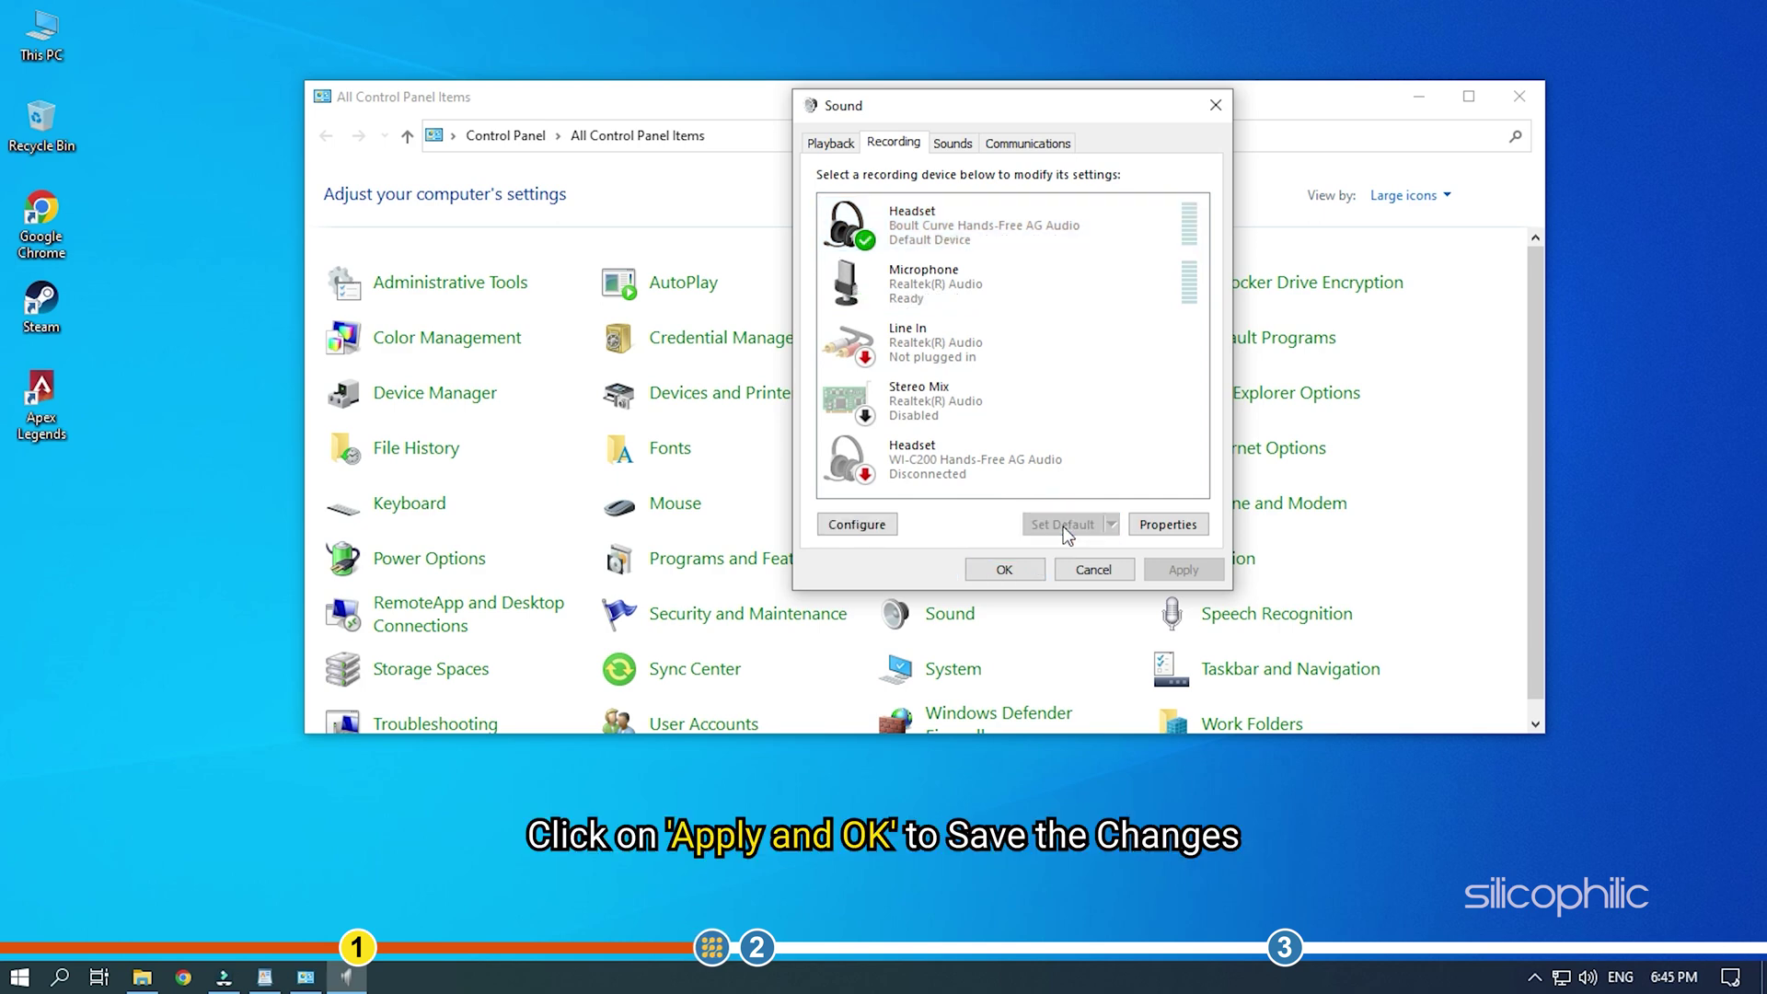
{"action": "left_click", "coordinate": [1005, 570]}
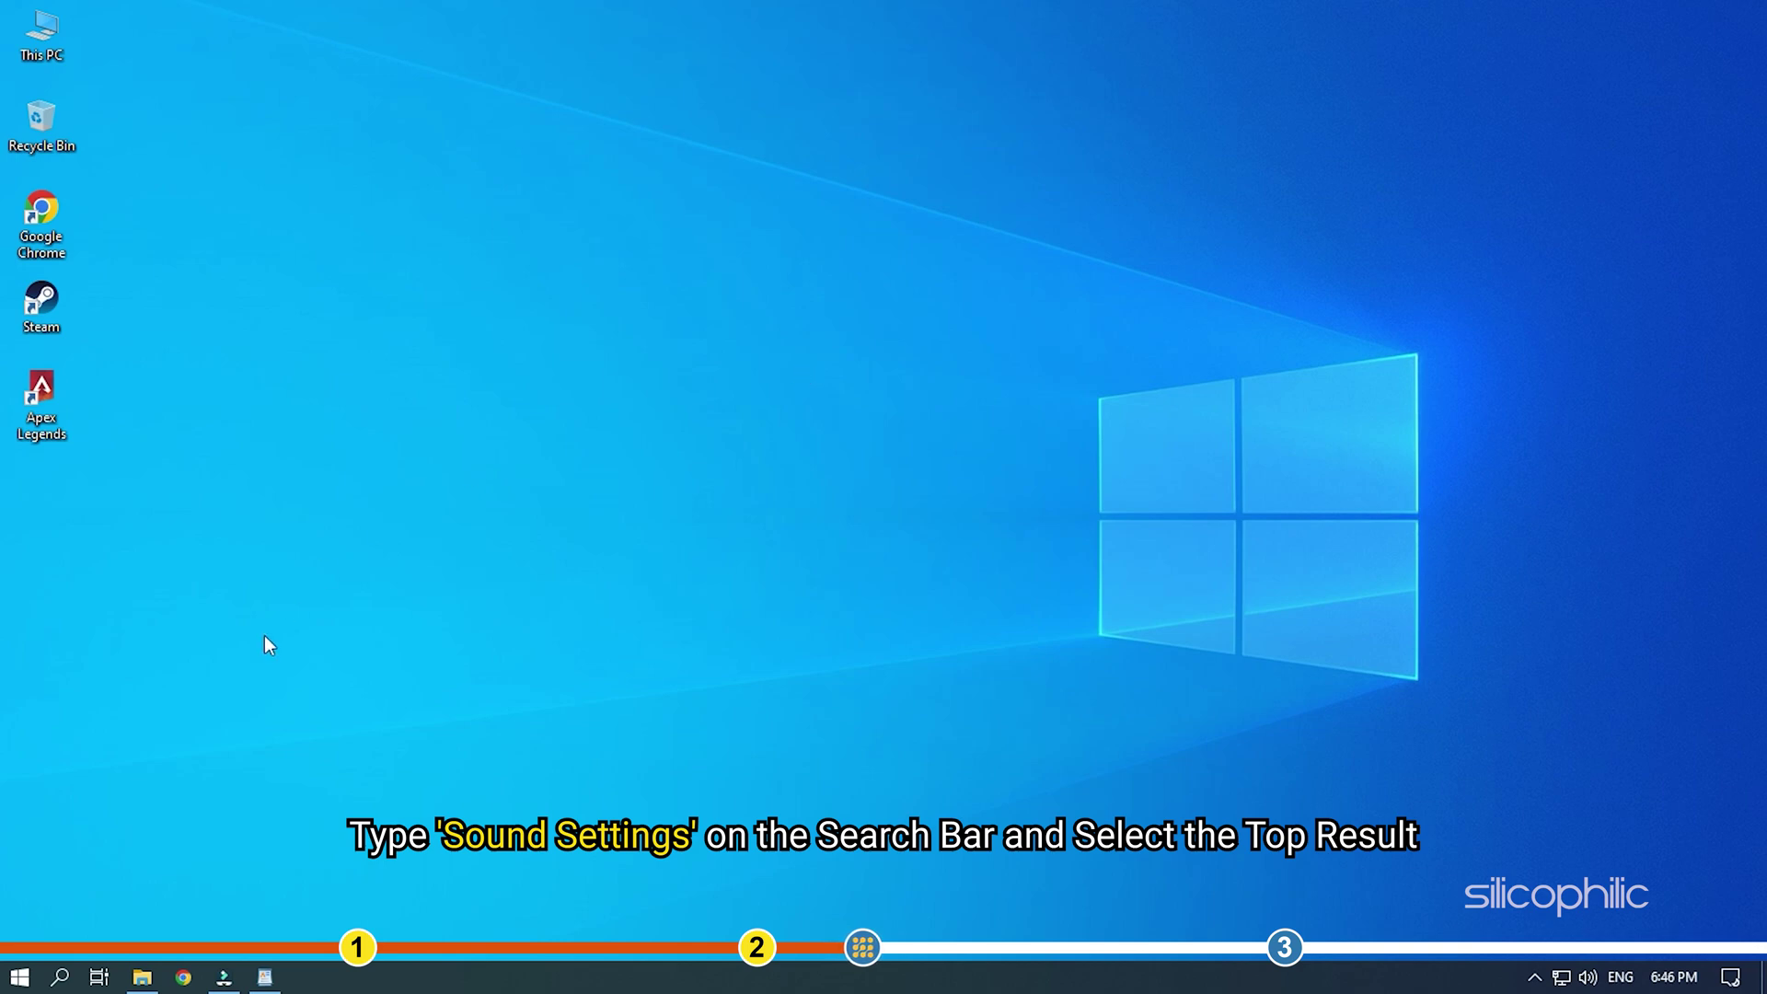
Step: Search 'sound settings' and choose Headset (Boult Curve Hands-Free AG Audio) as the input device
{"action": "left_click", "coordinate": [62, 973]}
{"action": "type", "text": "so"}
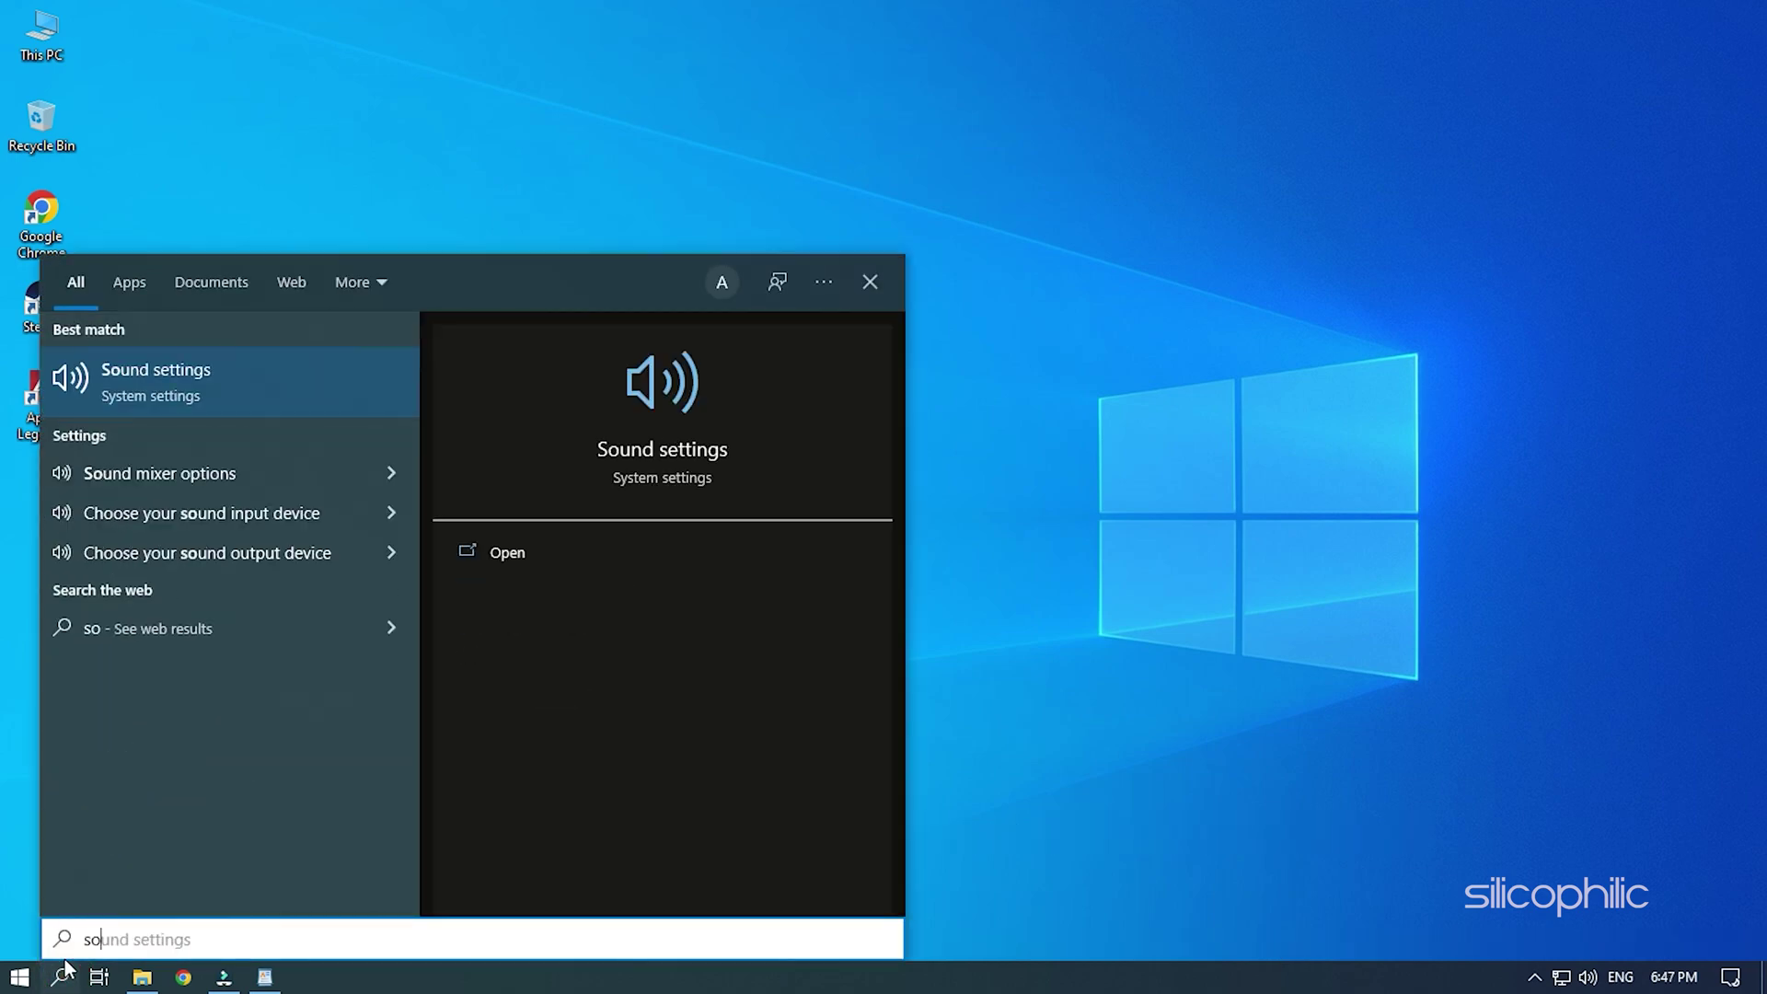
{"action": "type", "text": "und setti"}
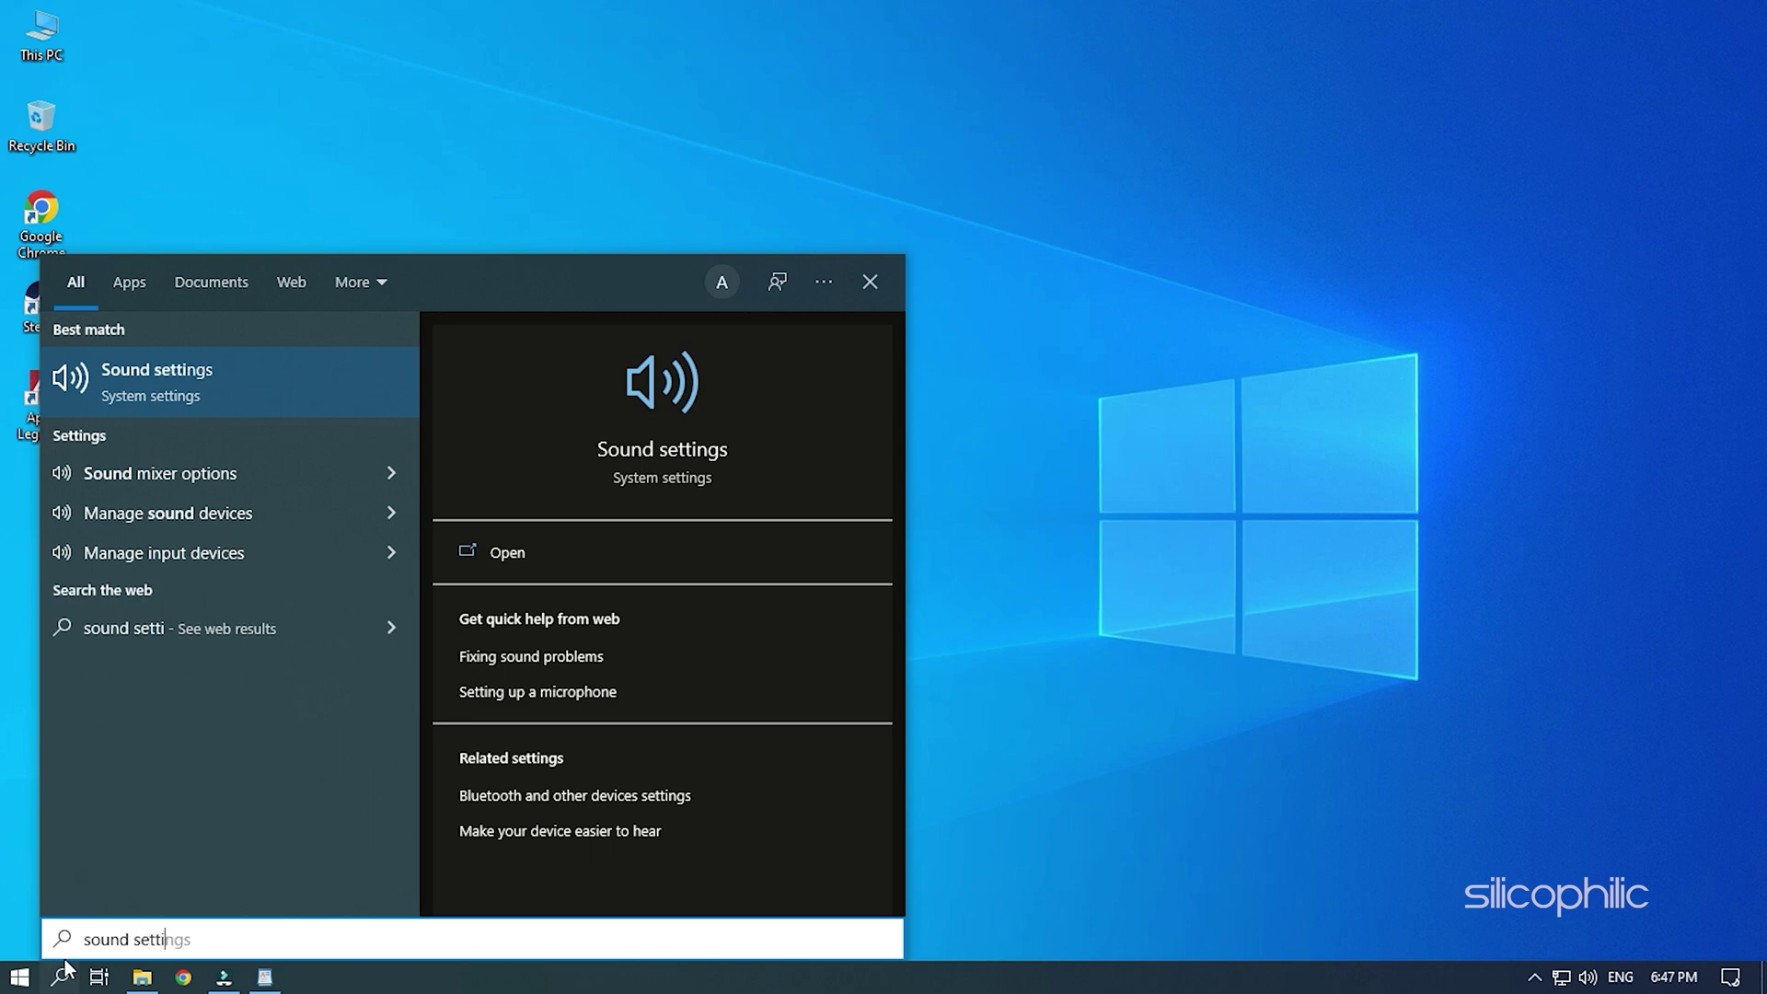
{"action": "type", "text": "ngs"}
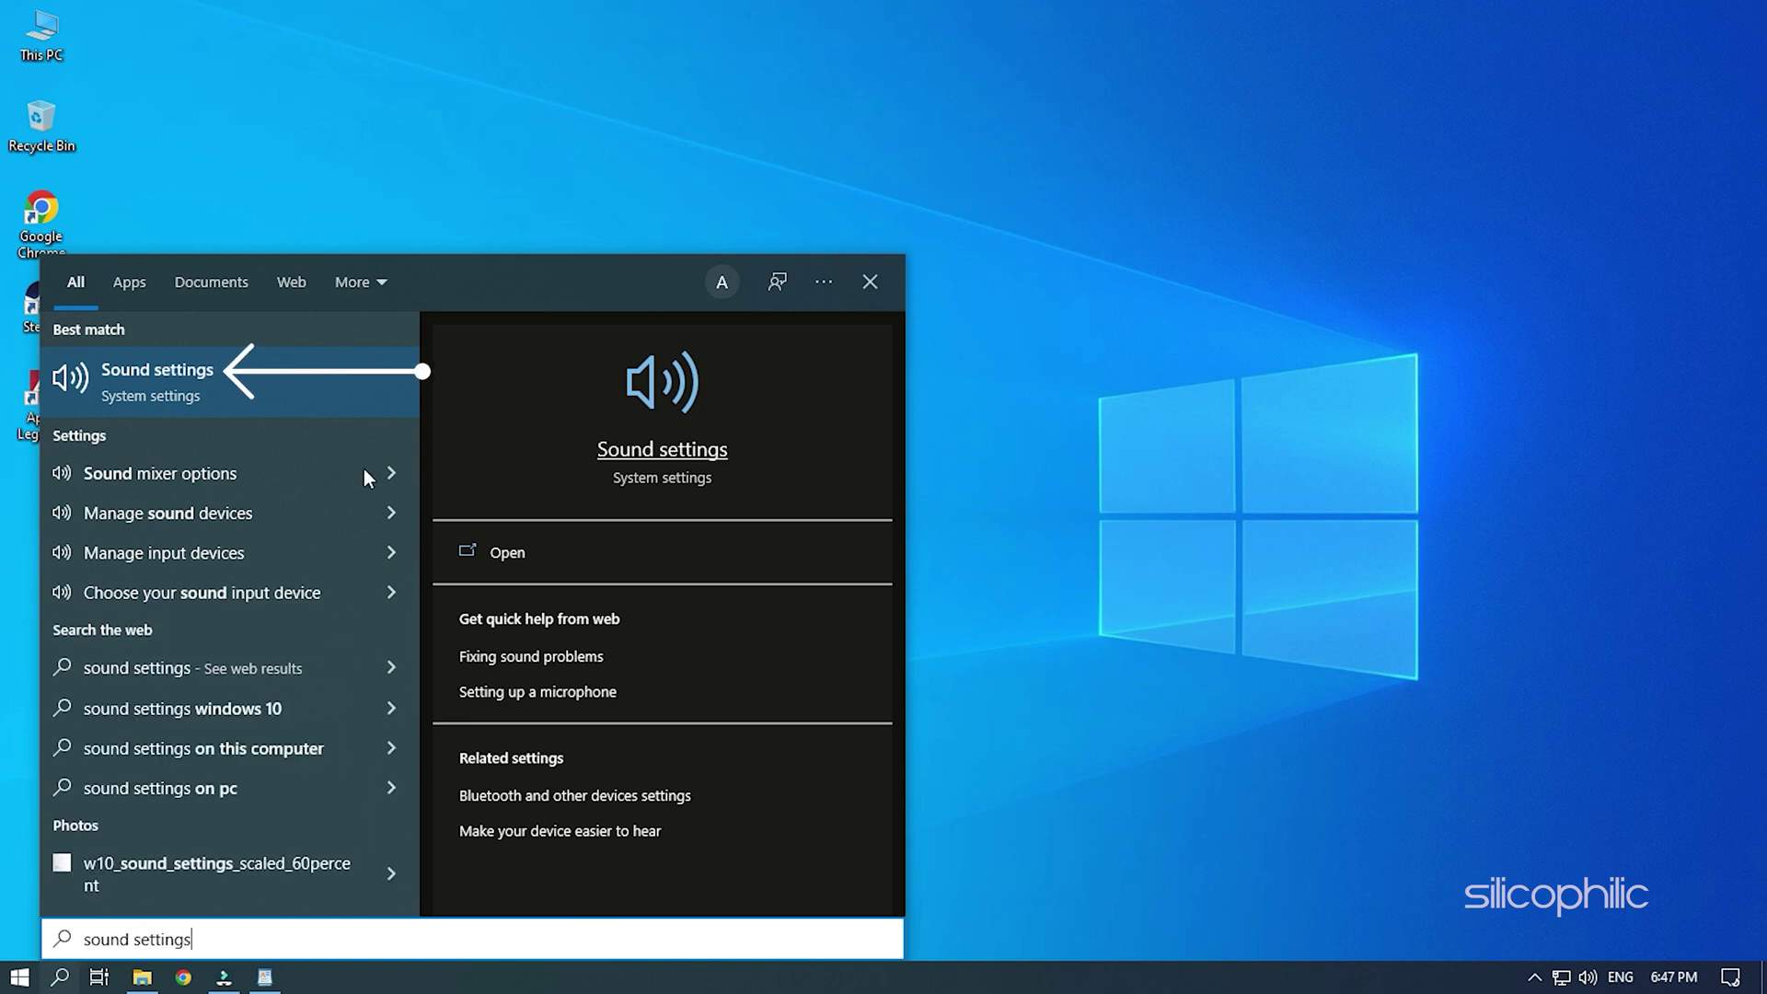
{"action": "left_click", "coordinate": [241, 351]}
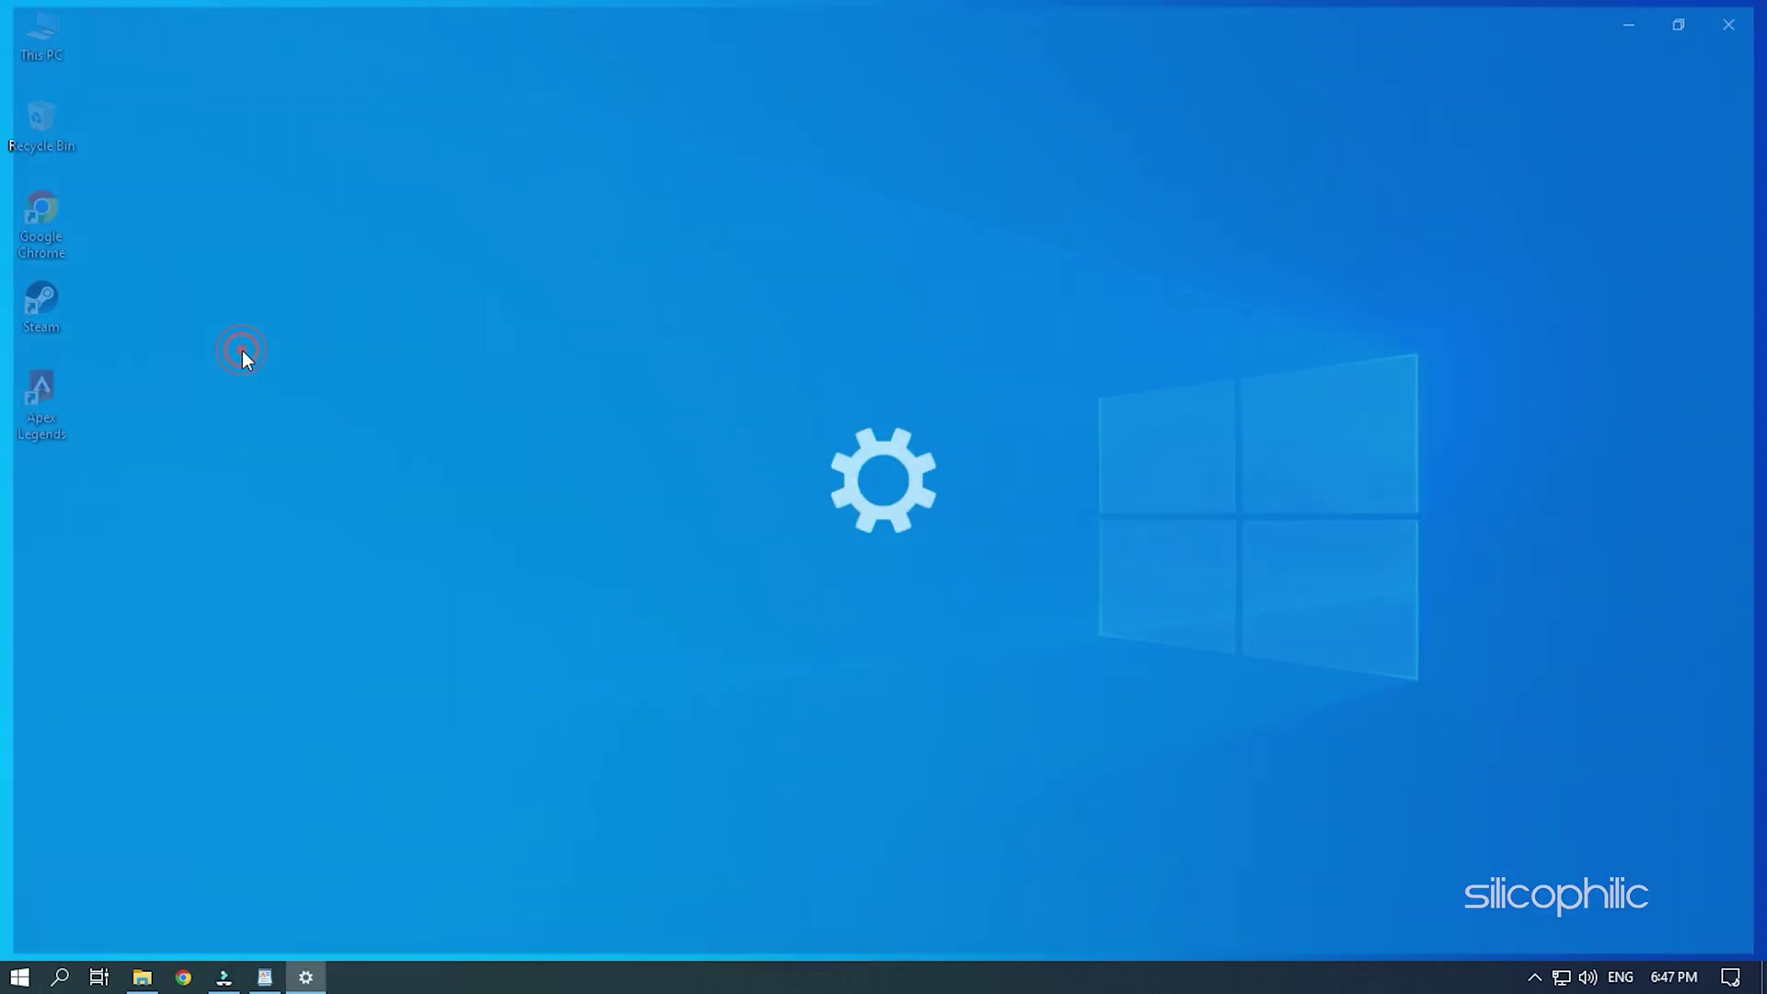
{"action": "scroll", "coordinate": [926, 372], "scroll_direction": "down", "scroll_amount": 2}
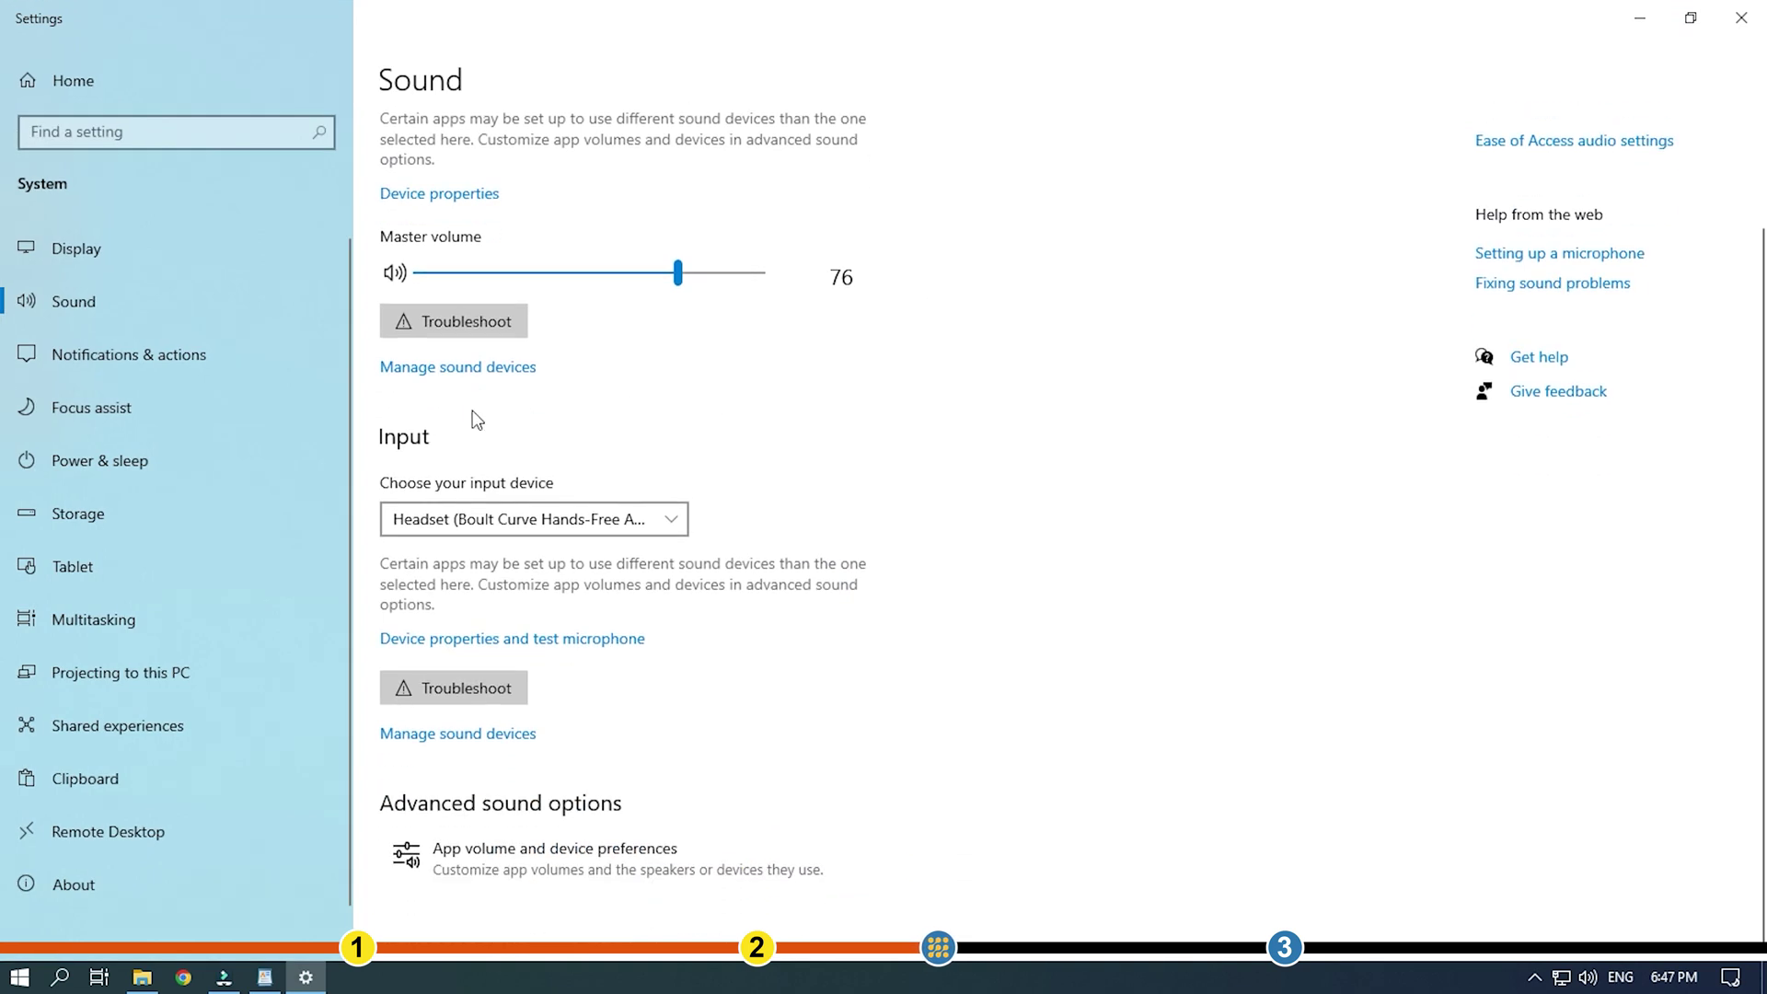
{"action": "left_click", "coordinate": [666, 518]}
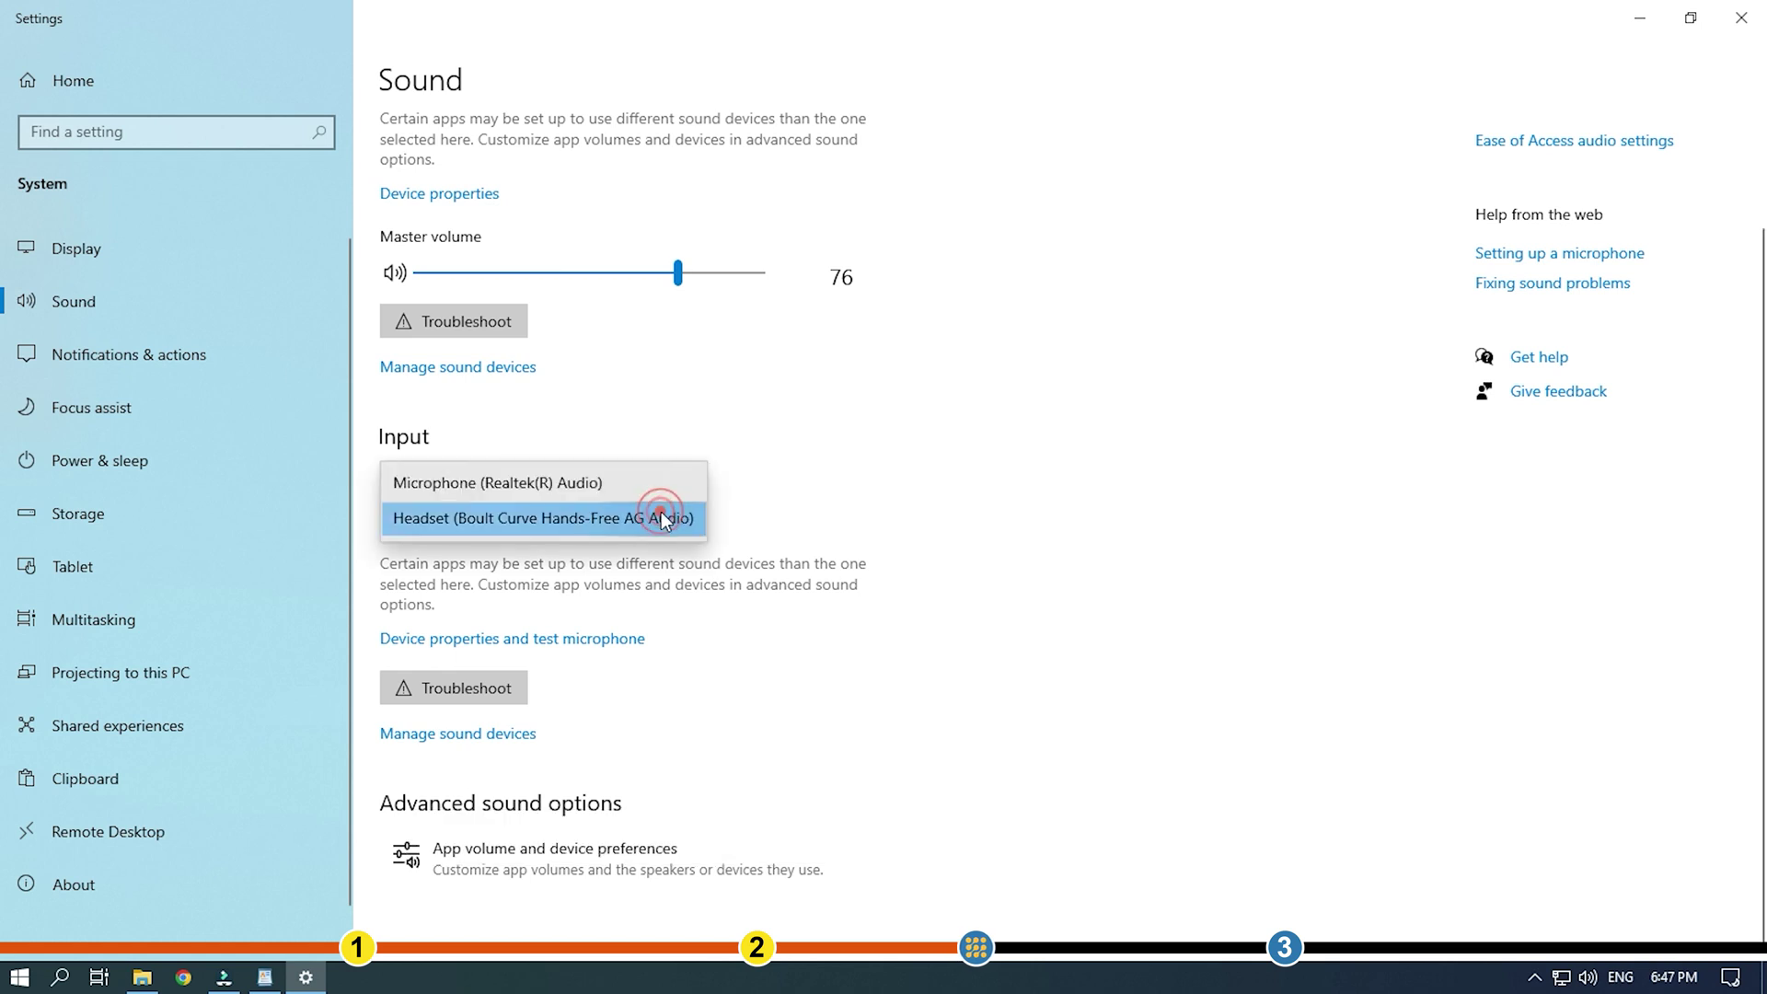
{"action": "left_click", "coordinate": [578, 525]}
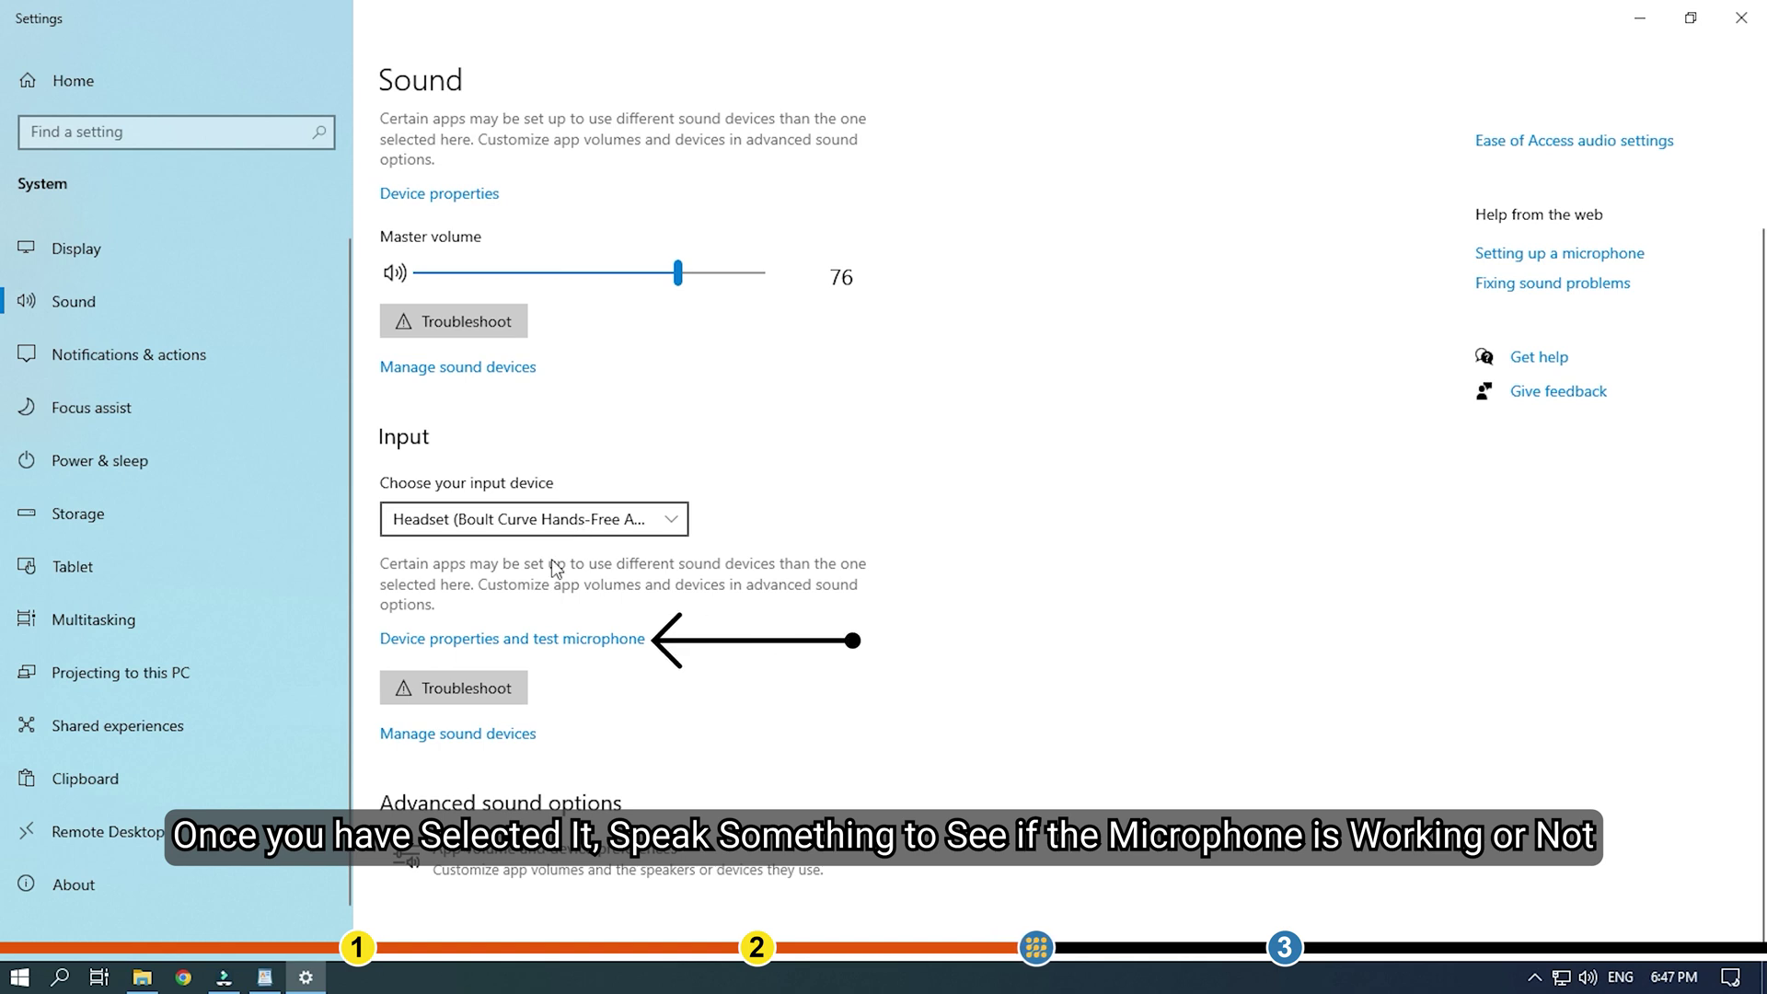
Step: Run the headset microphone test, reaching 100 percent, then go back to the Sound page
{"action": "left_click", "coordinate": [494, 638]}
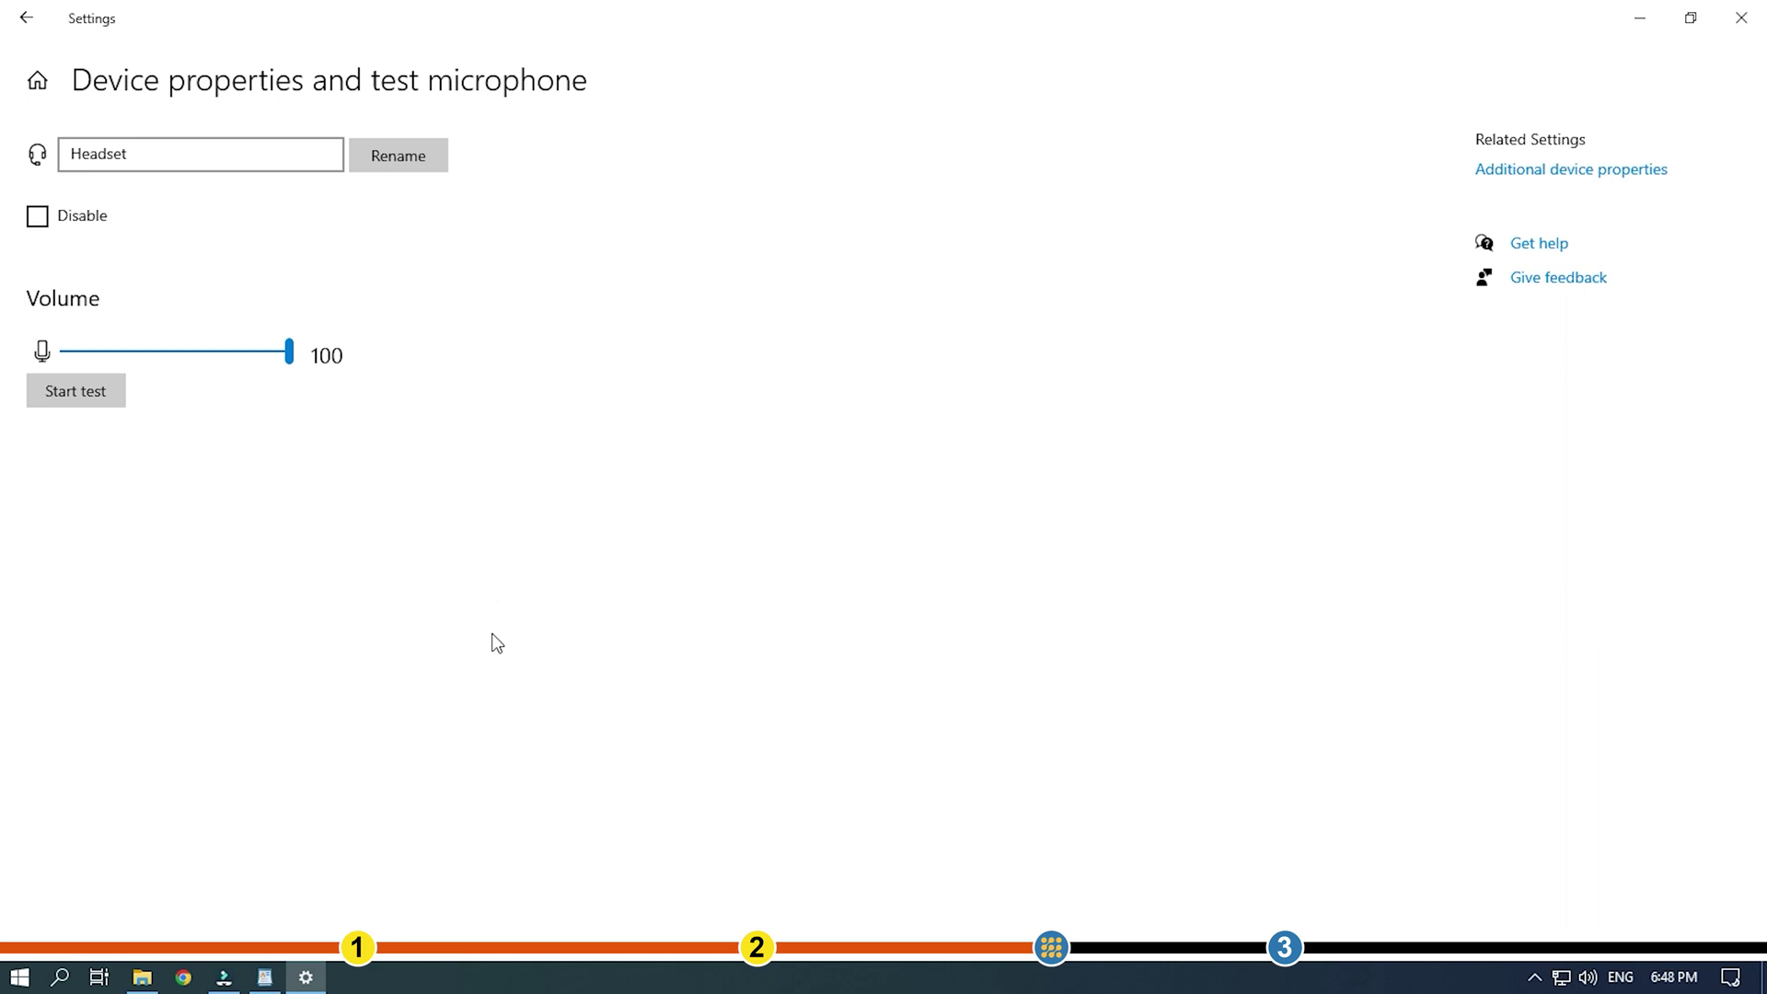
{"action": "left_click", "coordinate": [87, 396]}
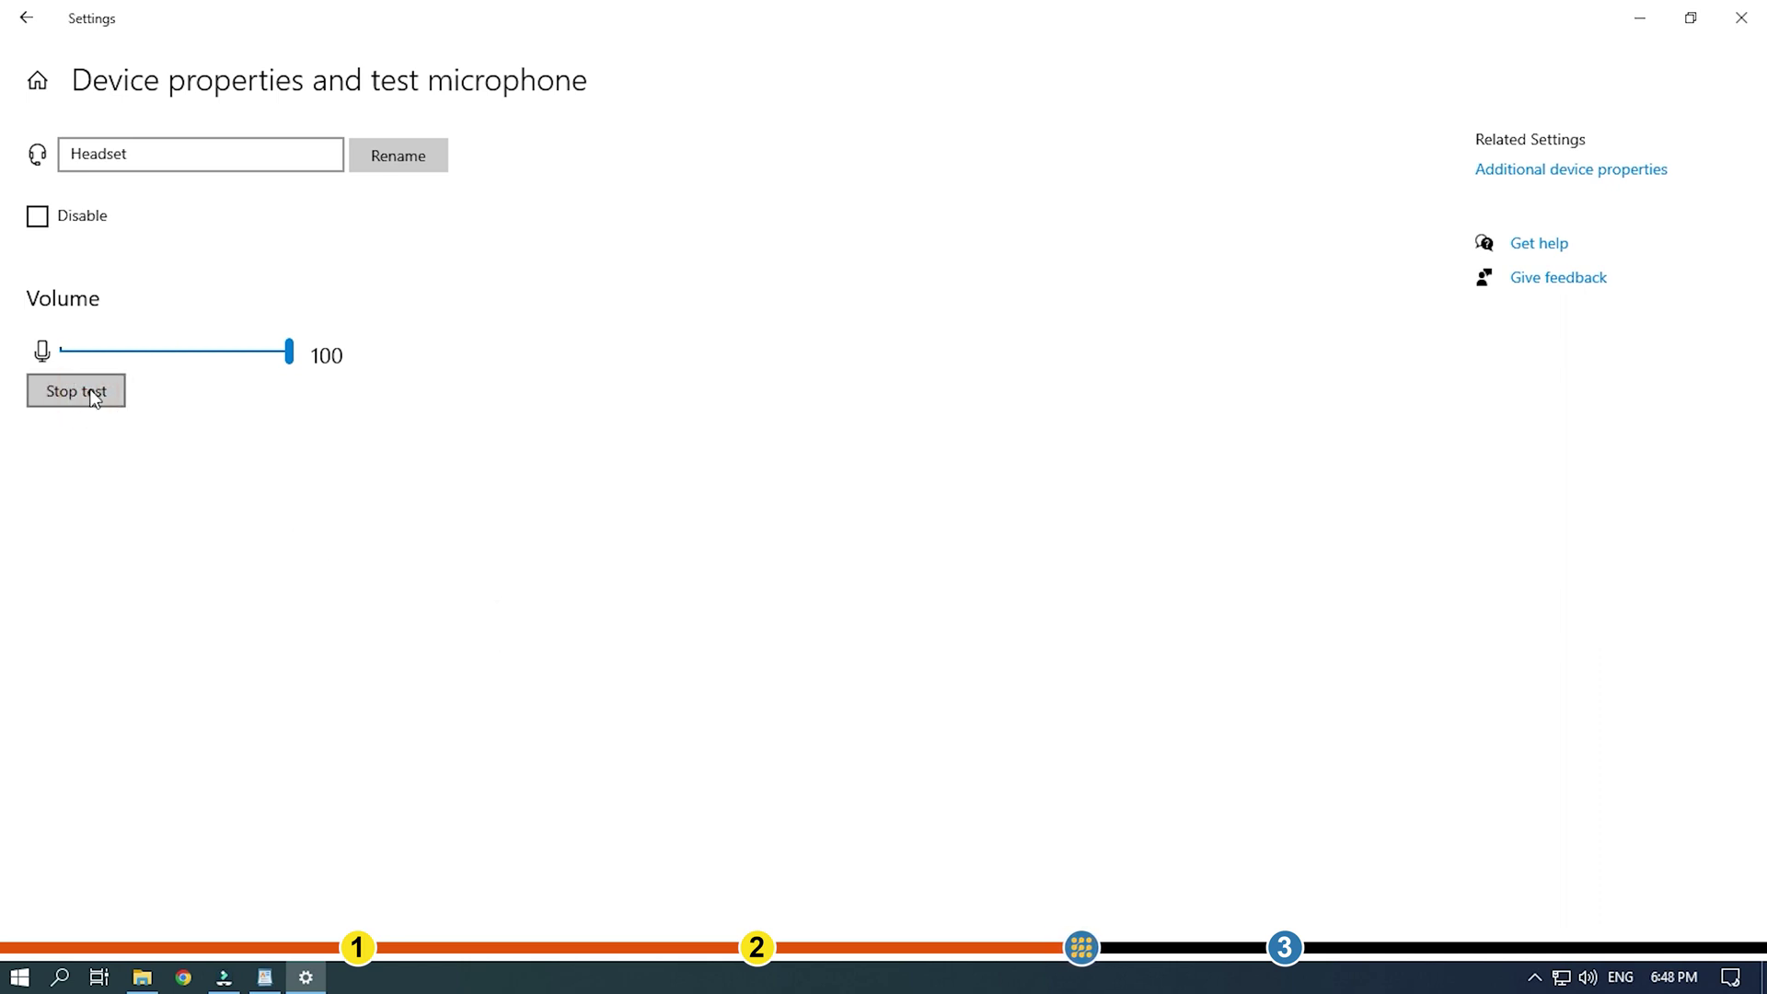
{"action": "left_click", "coordinate": [89, 394]}
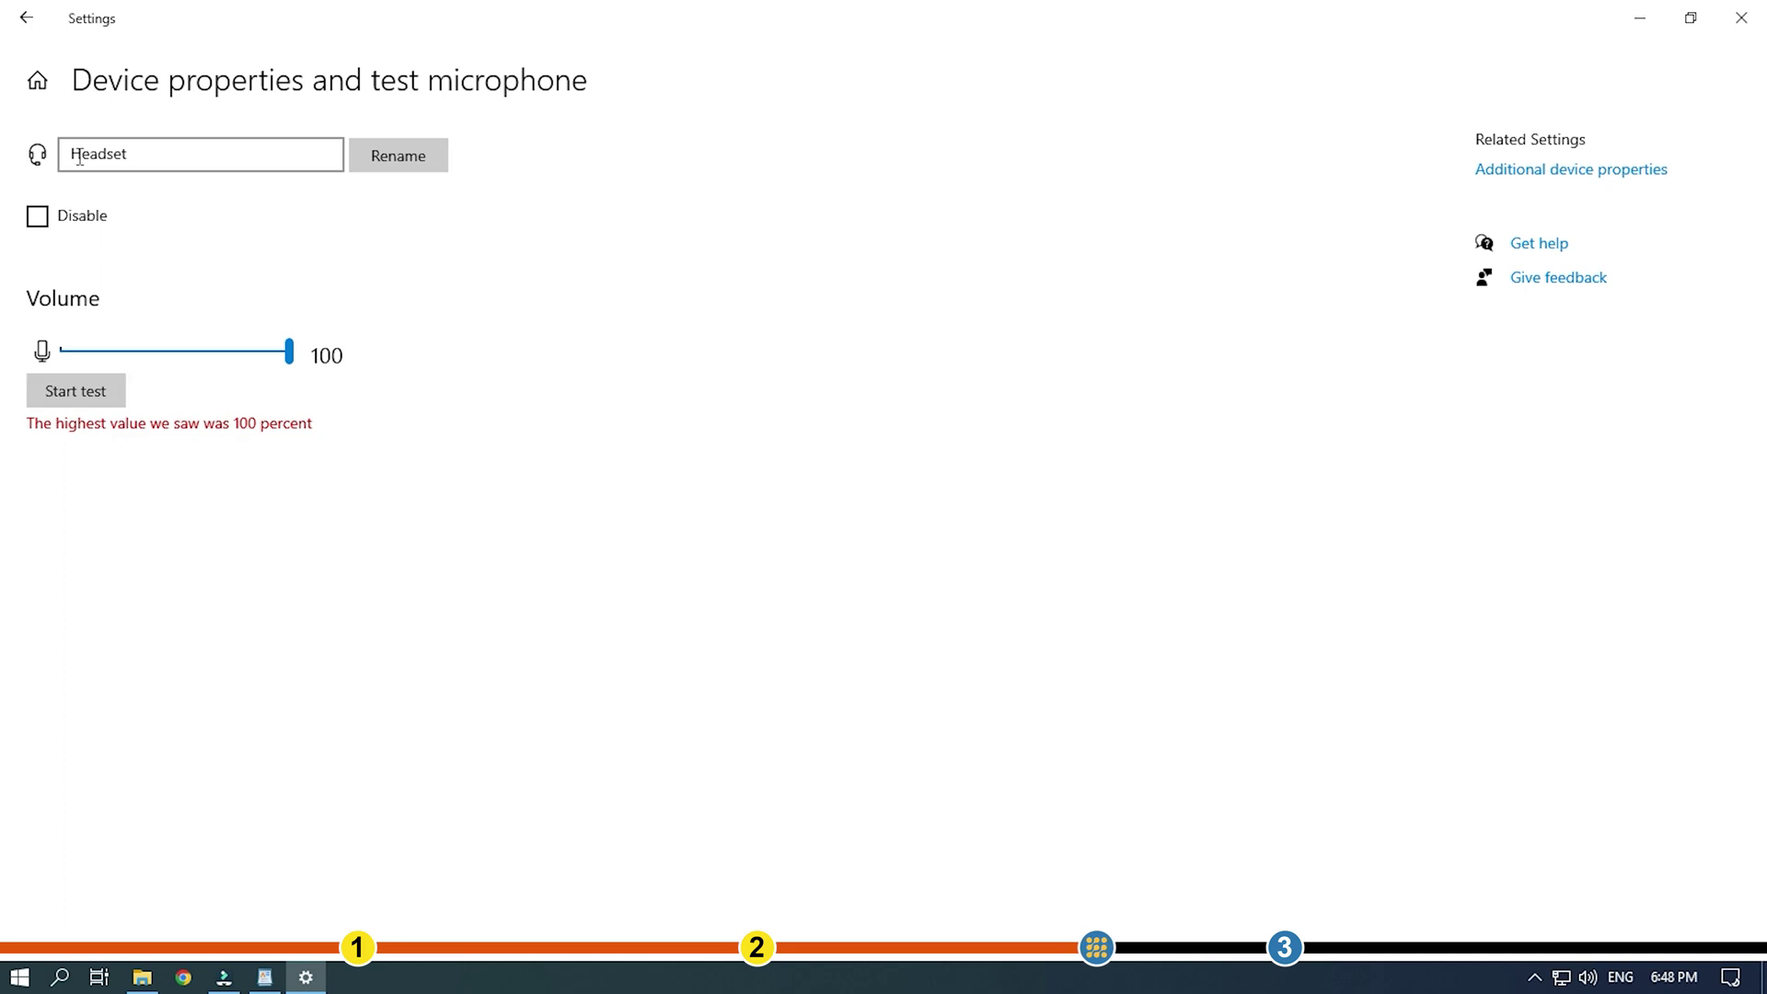
{"action": "left_click", "coordinate": [37, 22]}
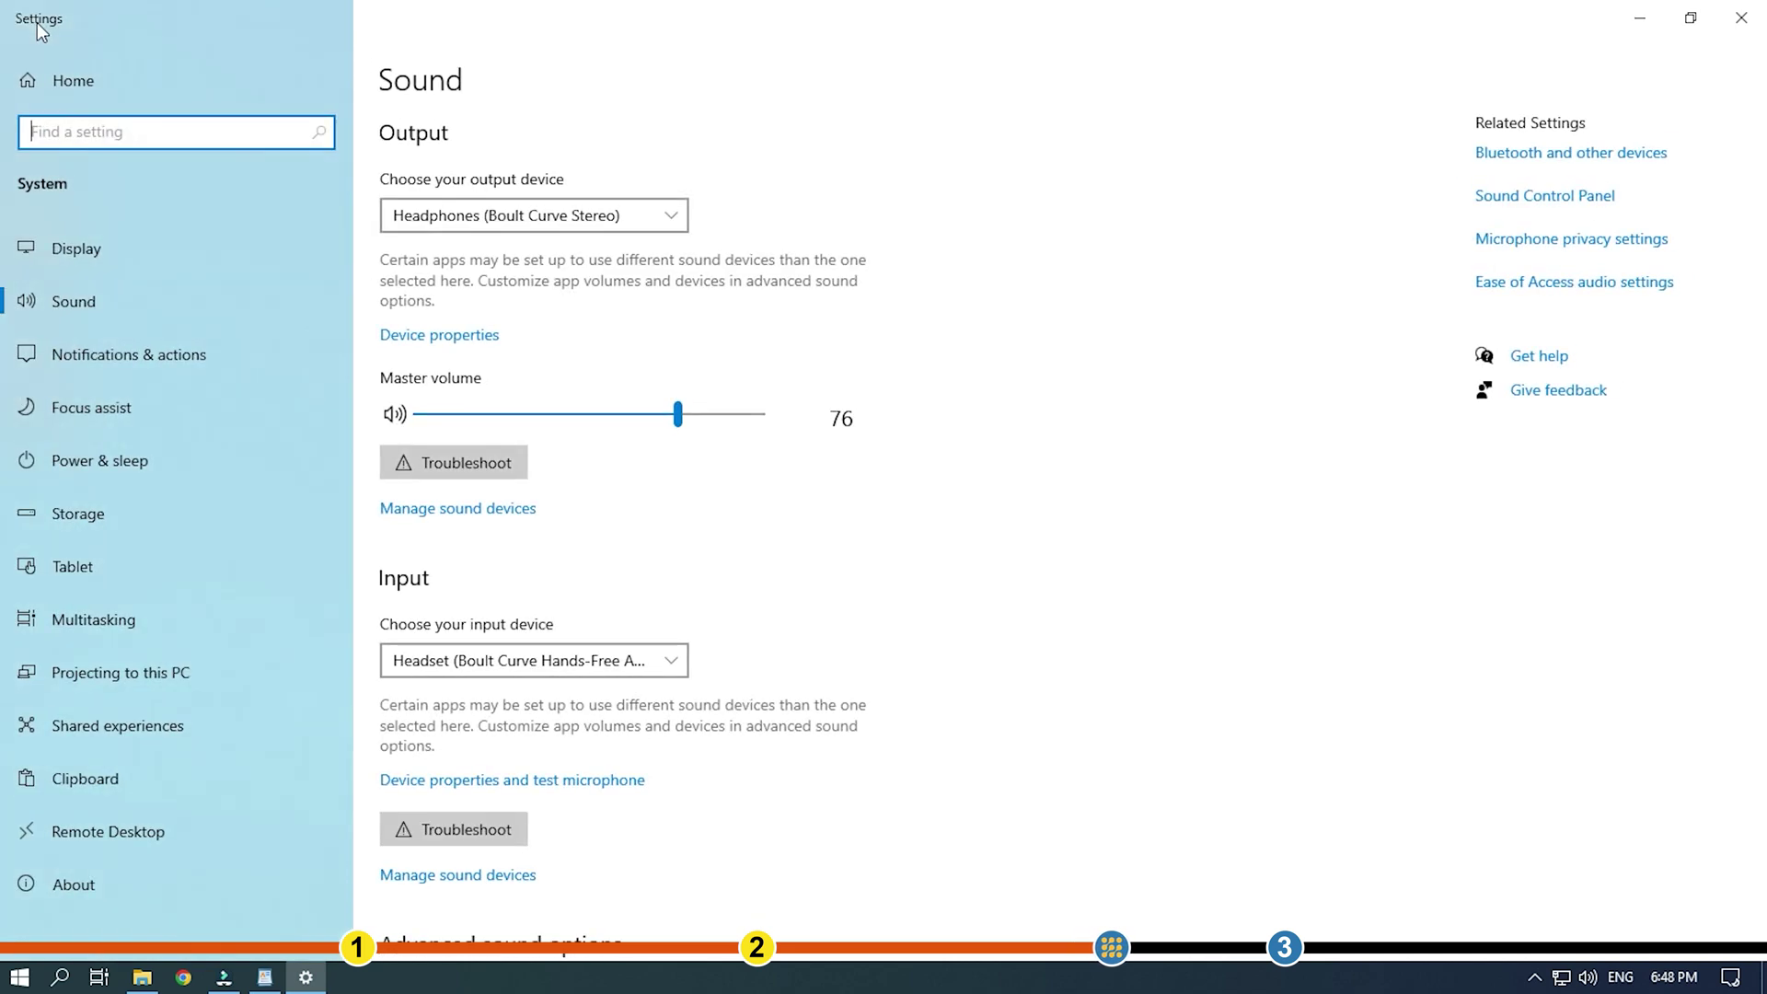
{"action": "scroll", "coordinate": [812, 501], "scroll_direction": "down", "scroll_amount": 3}
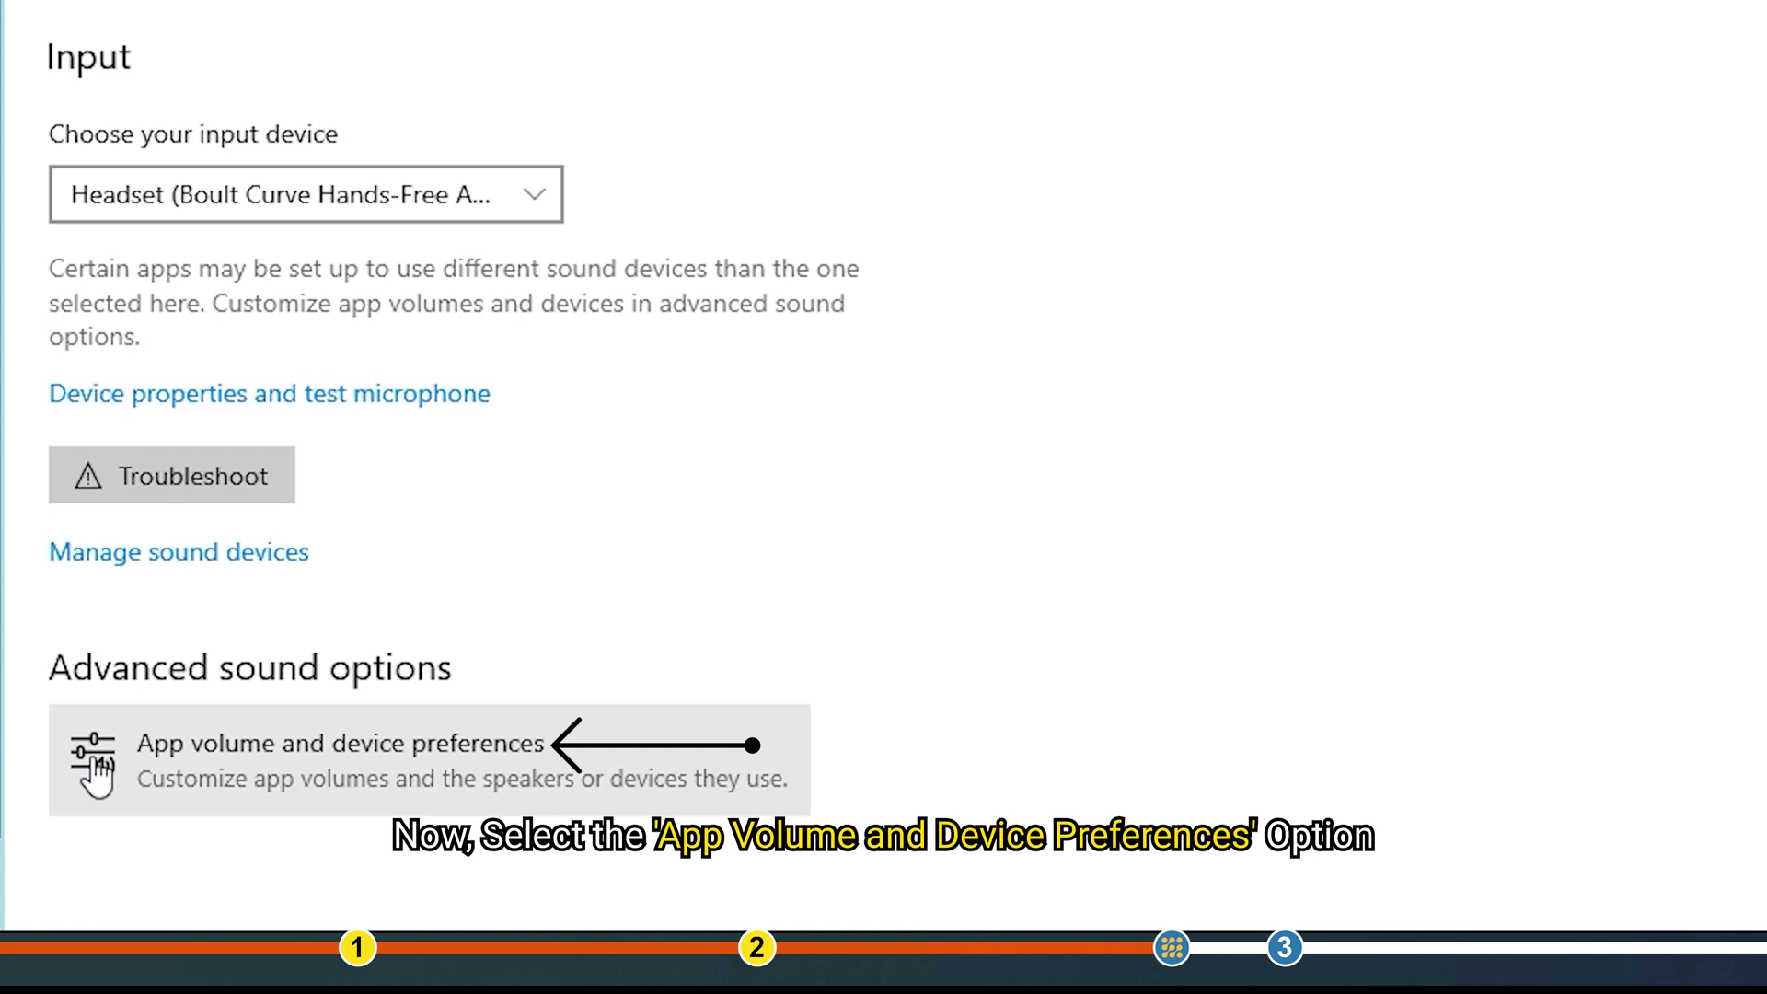
Step: In app device preferences, set Apex Legends output to Headphones (Boult Curve Stereo) and input to Headset
{"action": "left_click", "coordinate": [92, 765]}
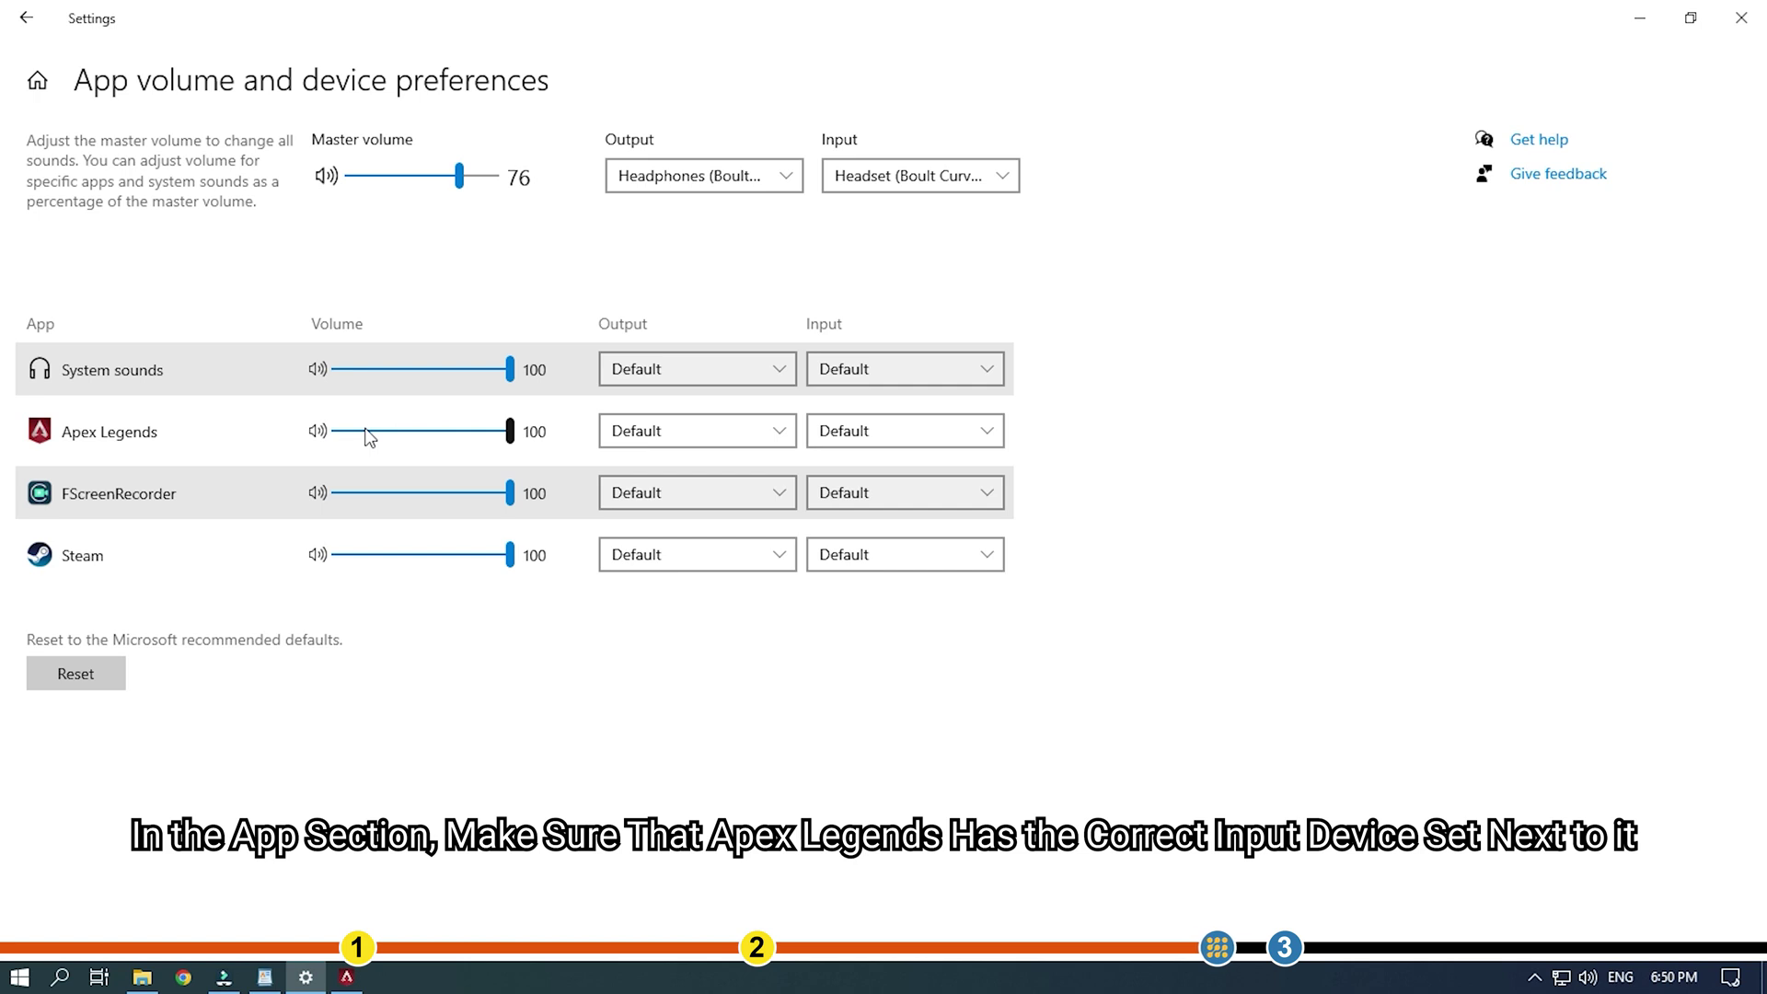
{"action": "left_click", "coordinate": [778, 438]}
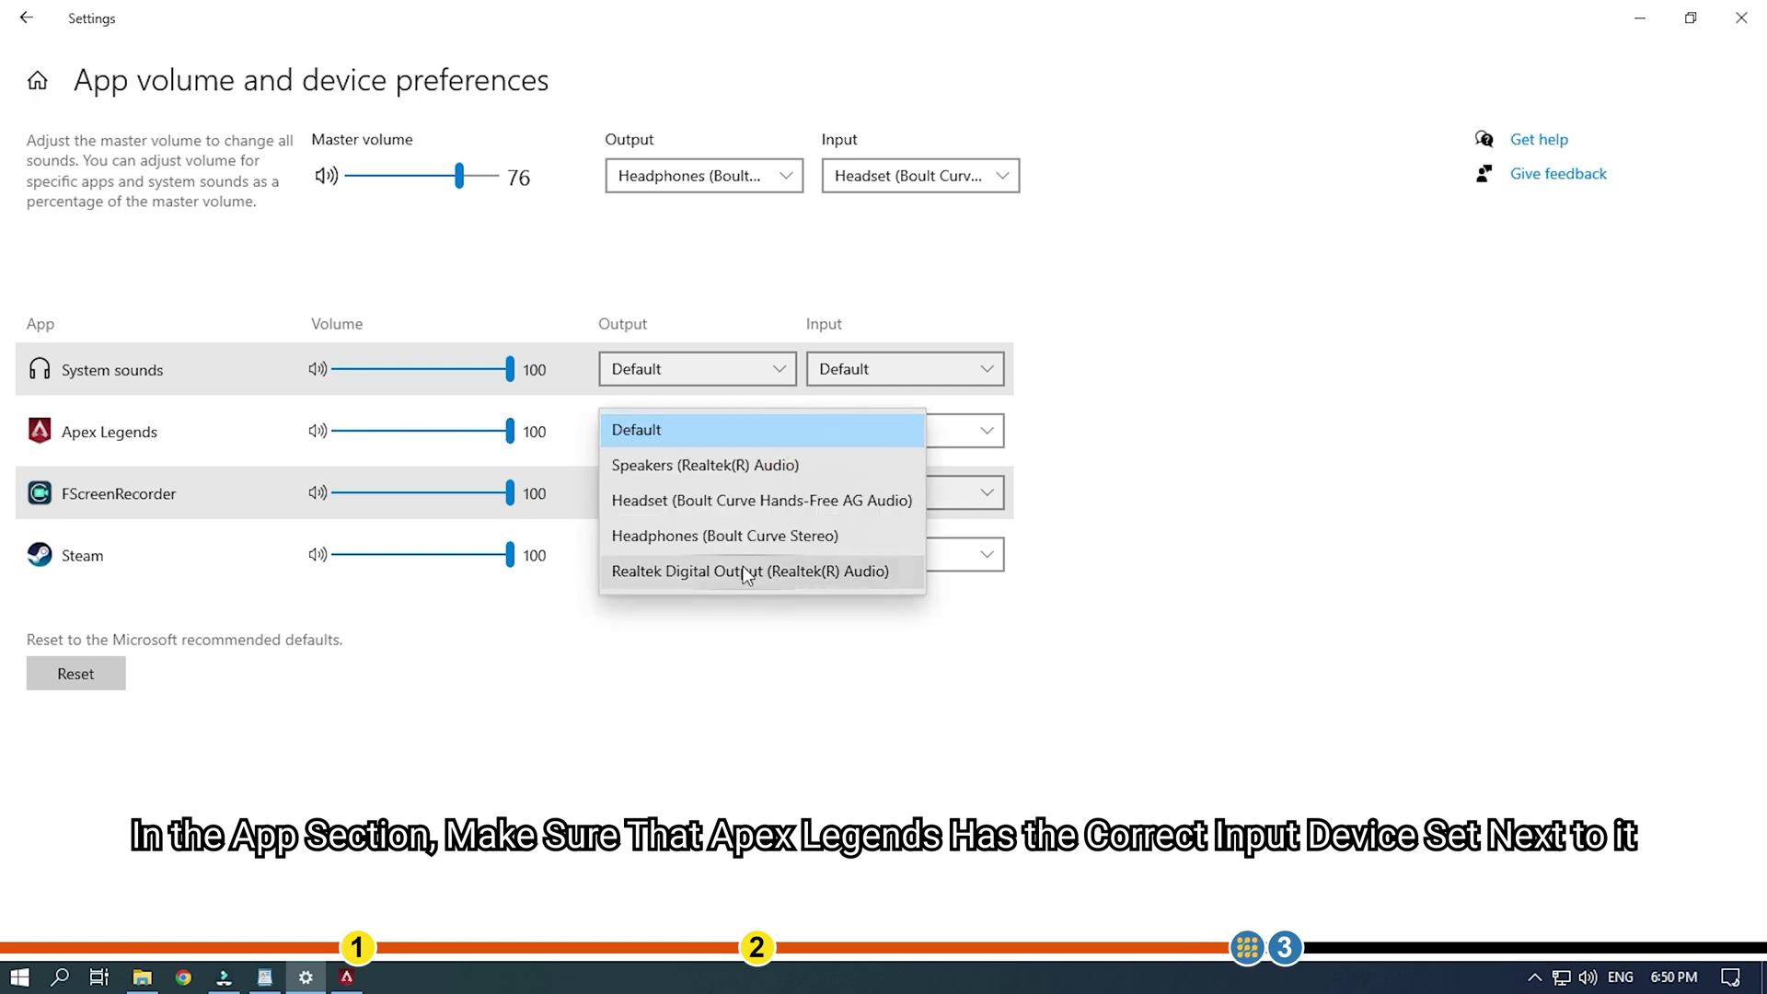
{"action": "left_click", "coordinate": [726, 536]}
{"action": "left_click", "coordinate": [891, 433]}
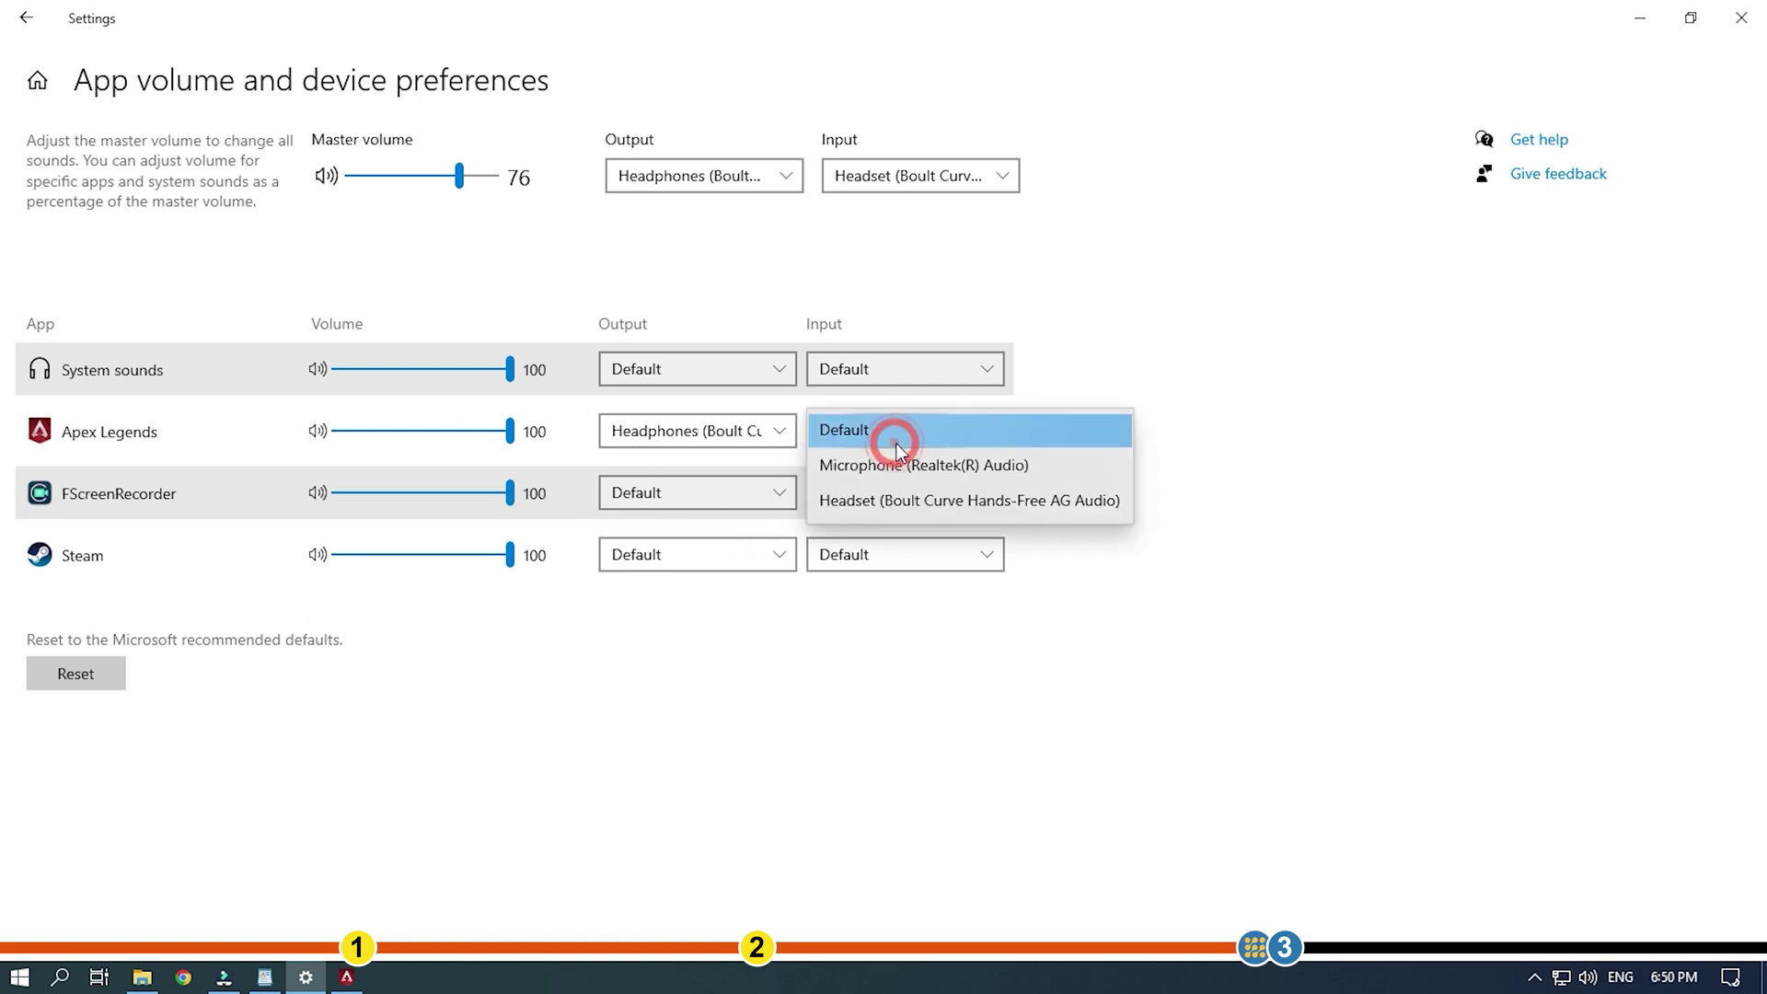
{"action": "left_click", "coordinate": [1089, 509]}
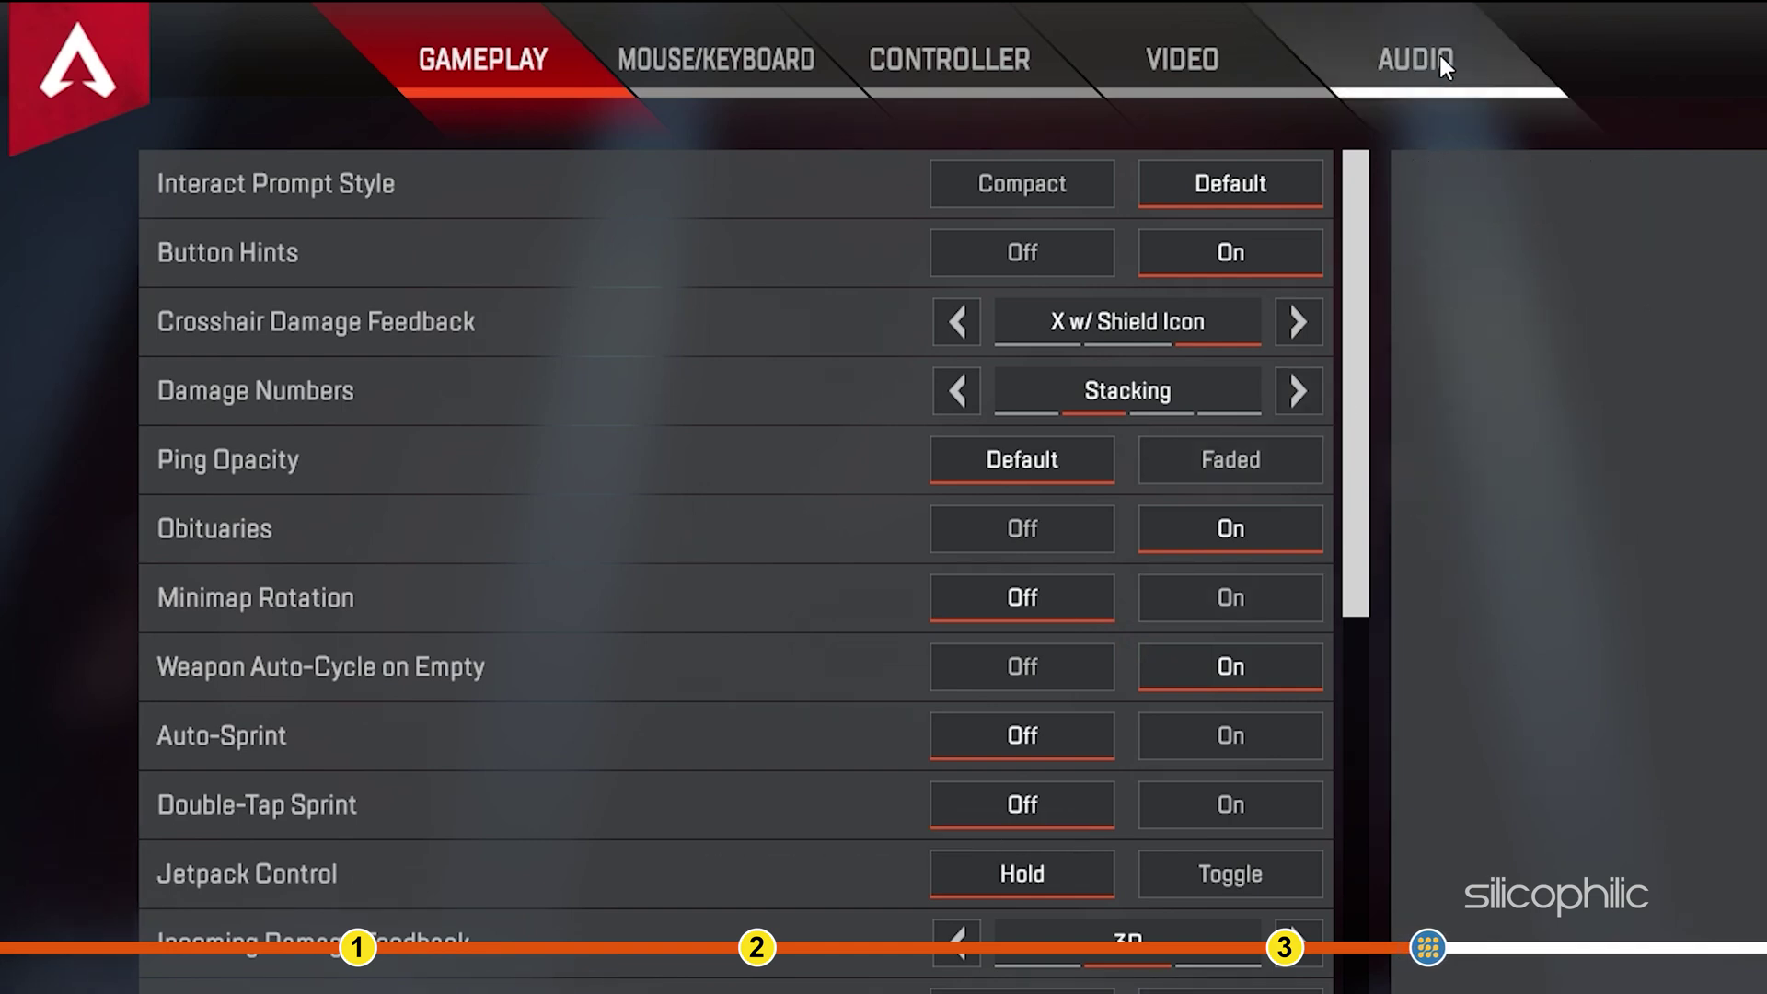
Step: In Apex Audio settings, set Open Mic threshold to 1502, select Open Mic, and return to the lobby
{"action": "left_click", "coordinate": [1440, 57]}
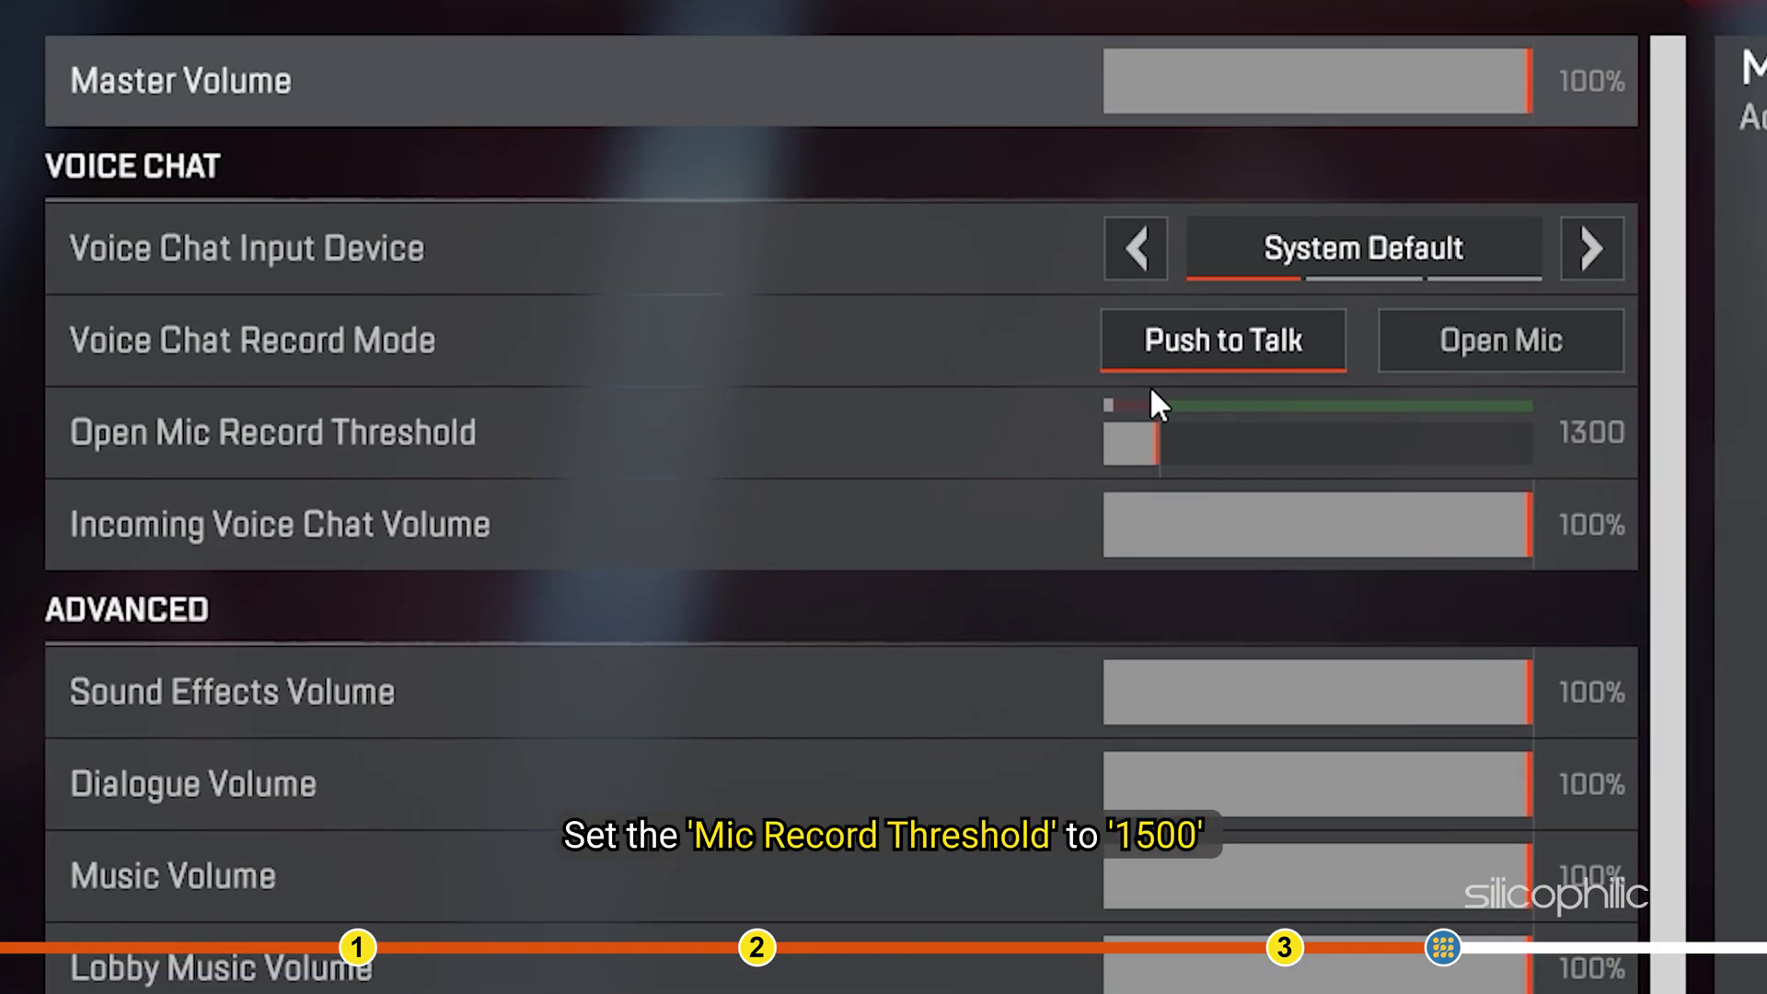
{"action": "mouse_move", "coordinate": [1150, 444]}
{"action": "left_mouse_down"}
{"action": "mouse_move", "coordinate": [1185, 446]}
{"action": "mouse_move", "coordinate": [1167, 460]}
{"action": "left_mouse_up"}
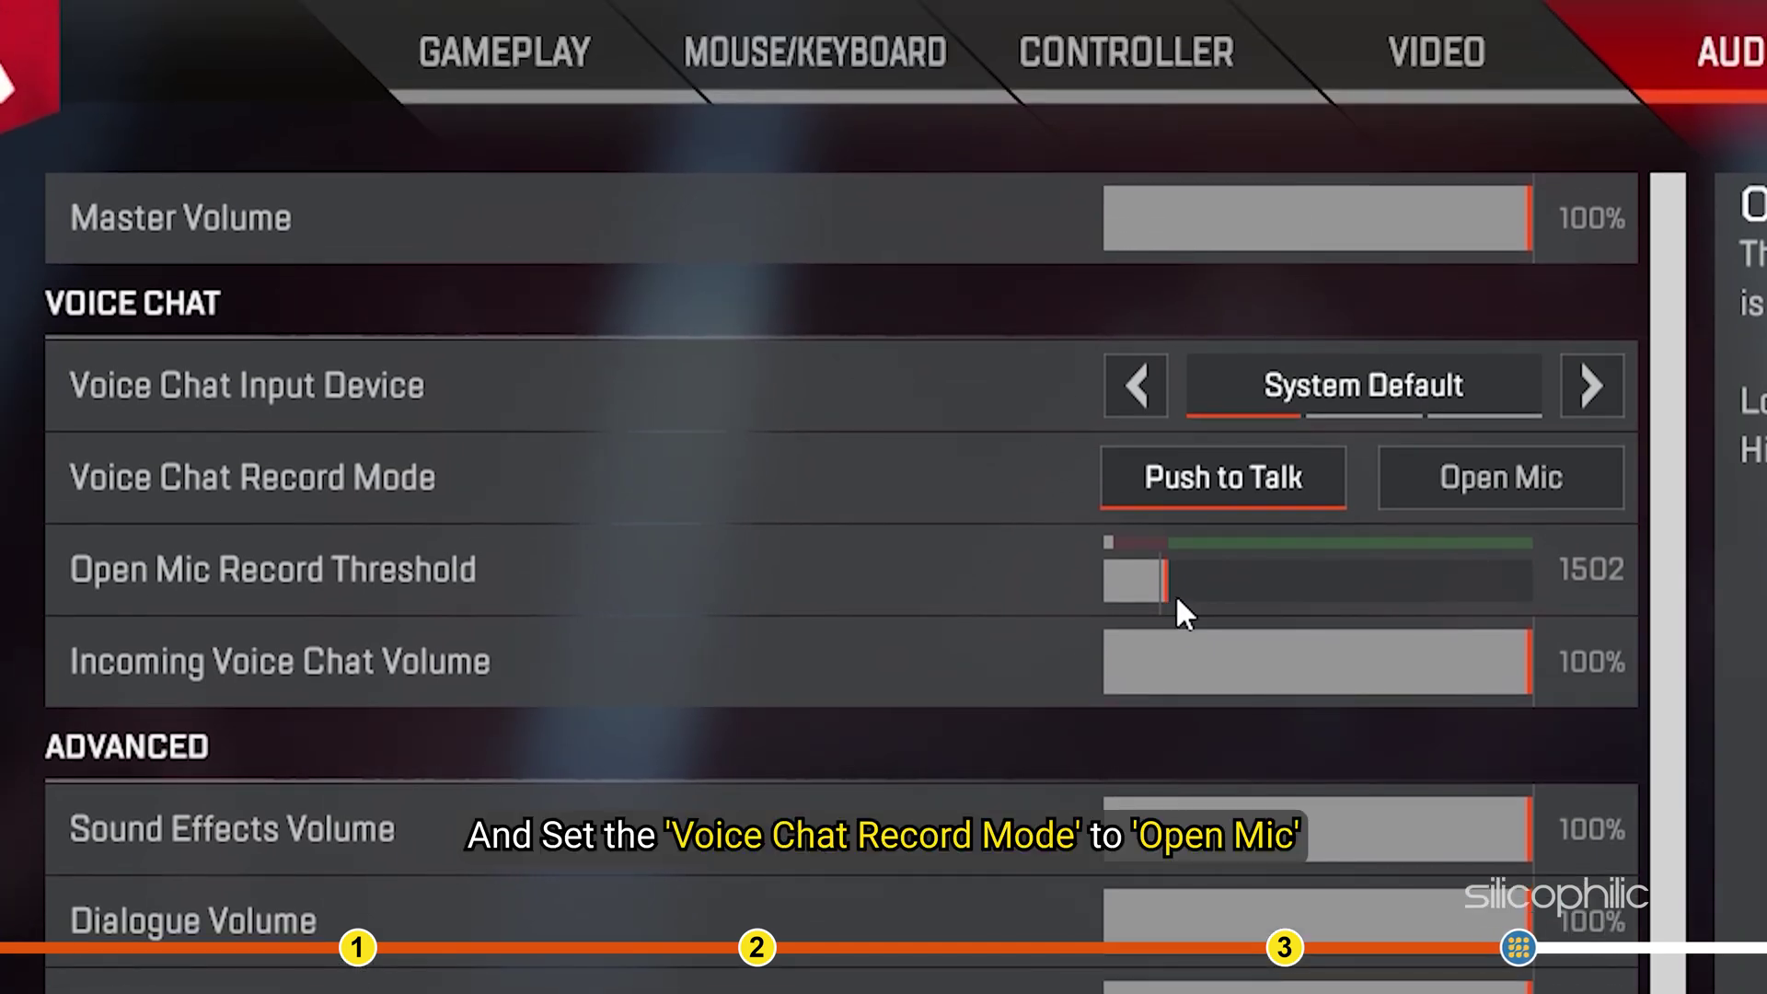
{"action": "left_click", "coordinate": [1477, 477]}
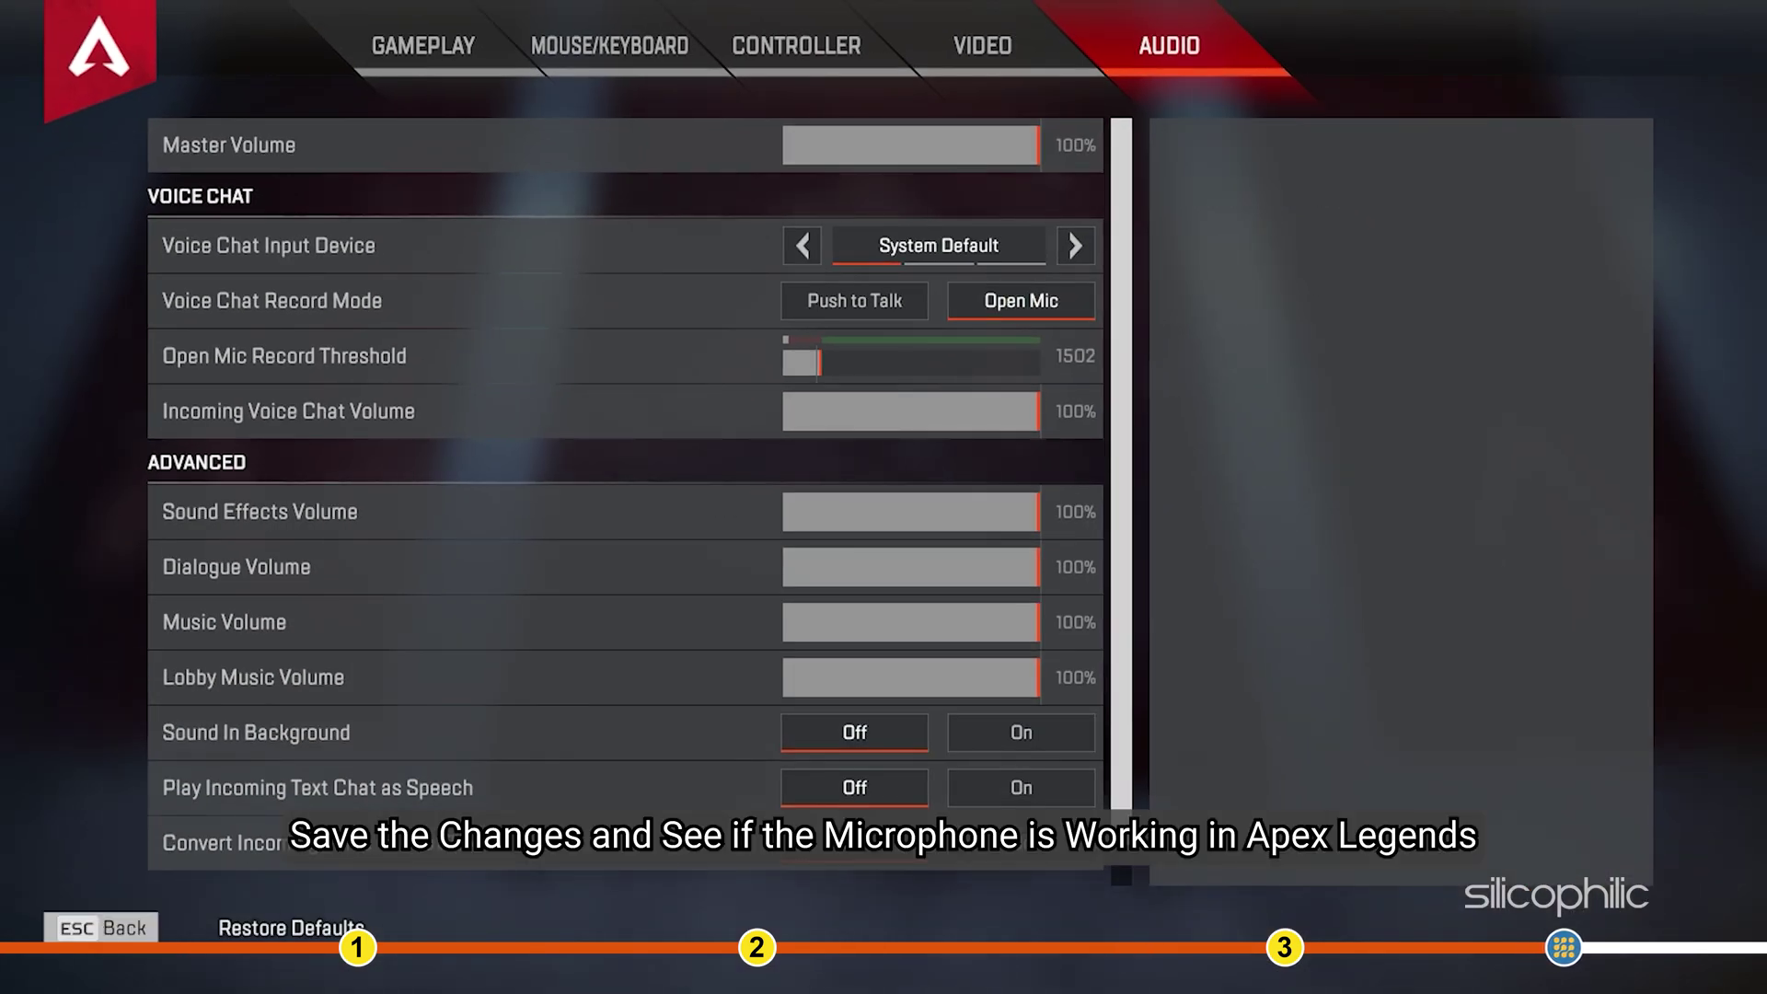
{"action": "left_click", "coordinate": [134, 925]}
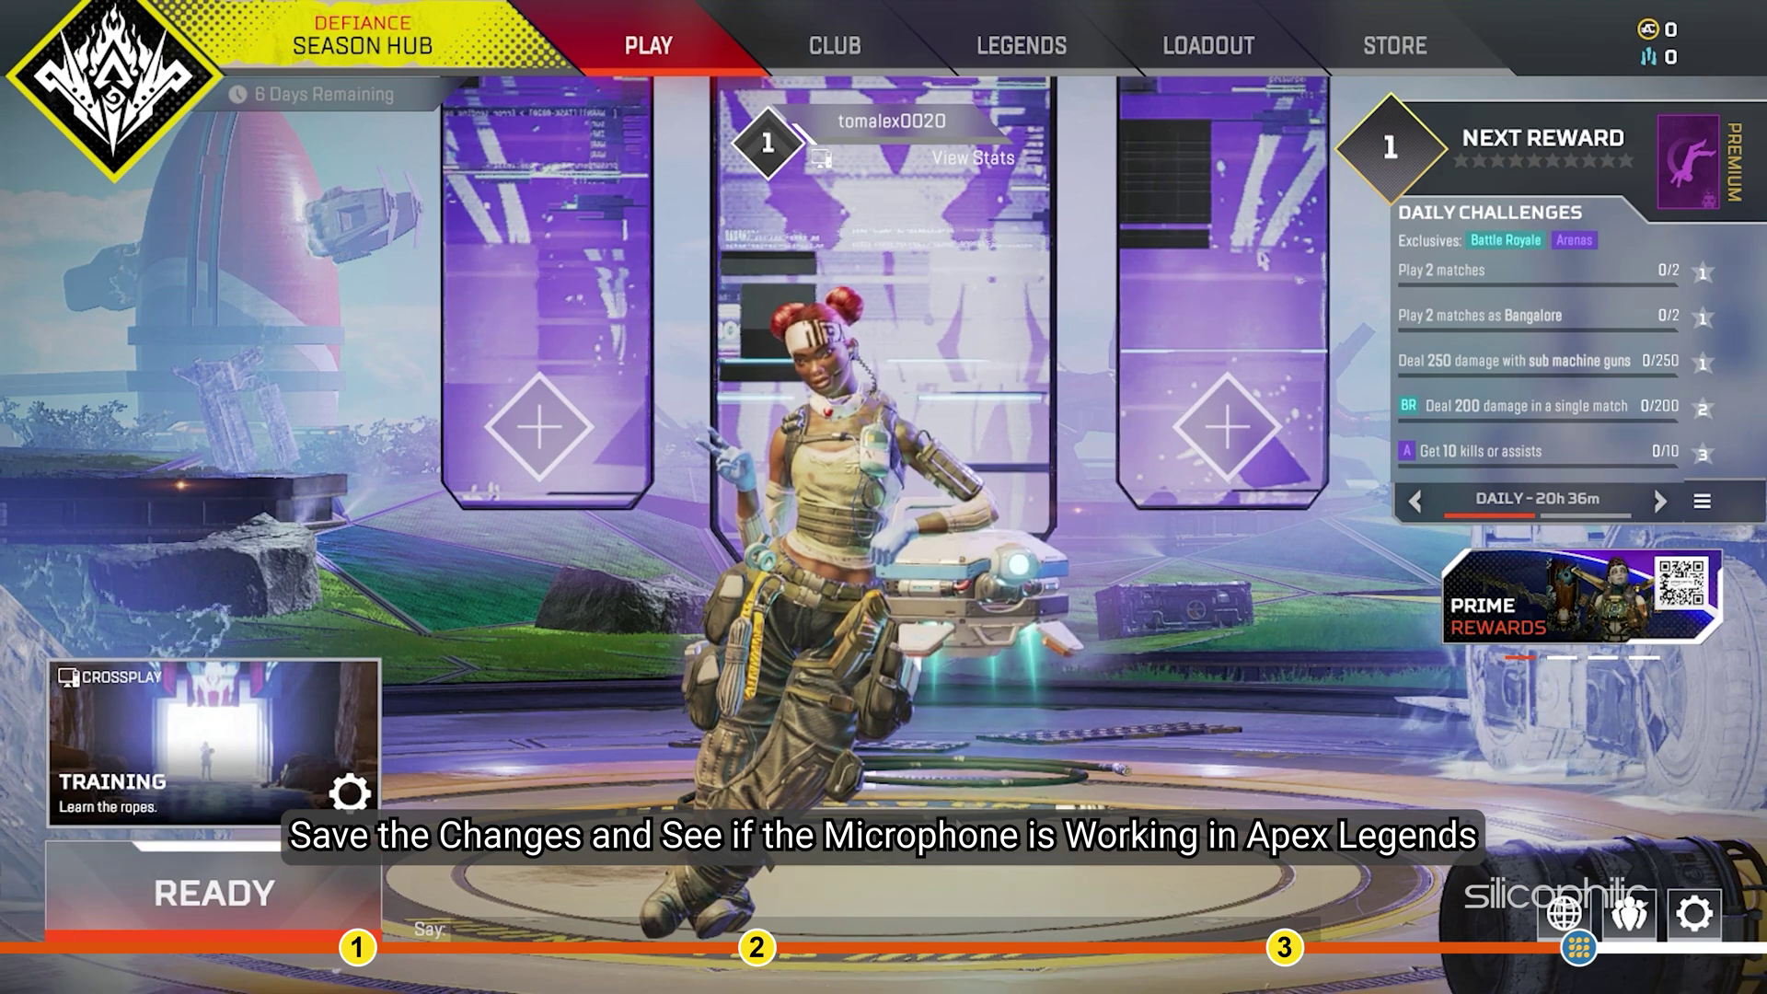